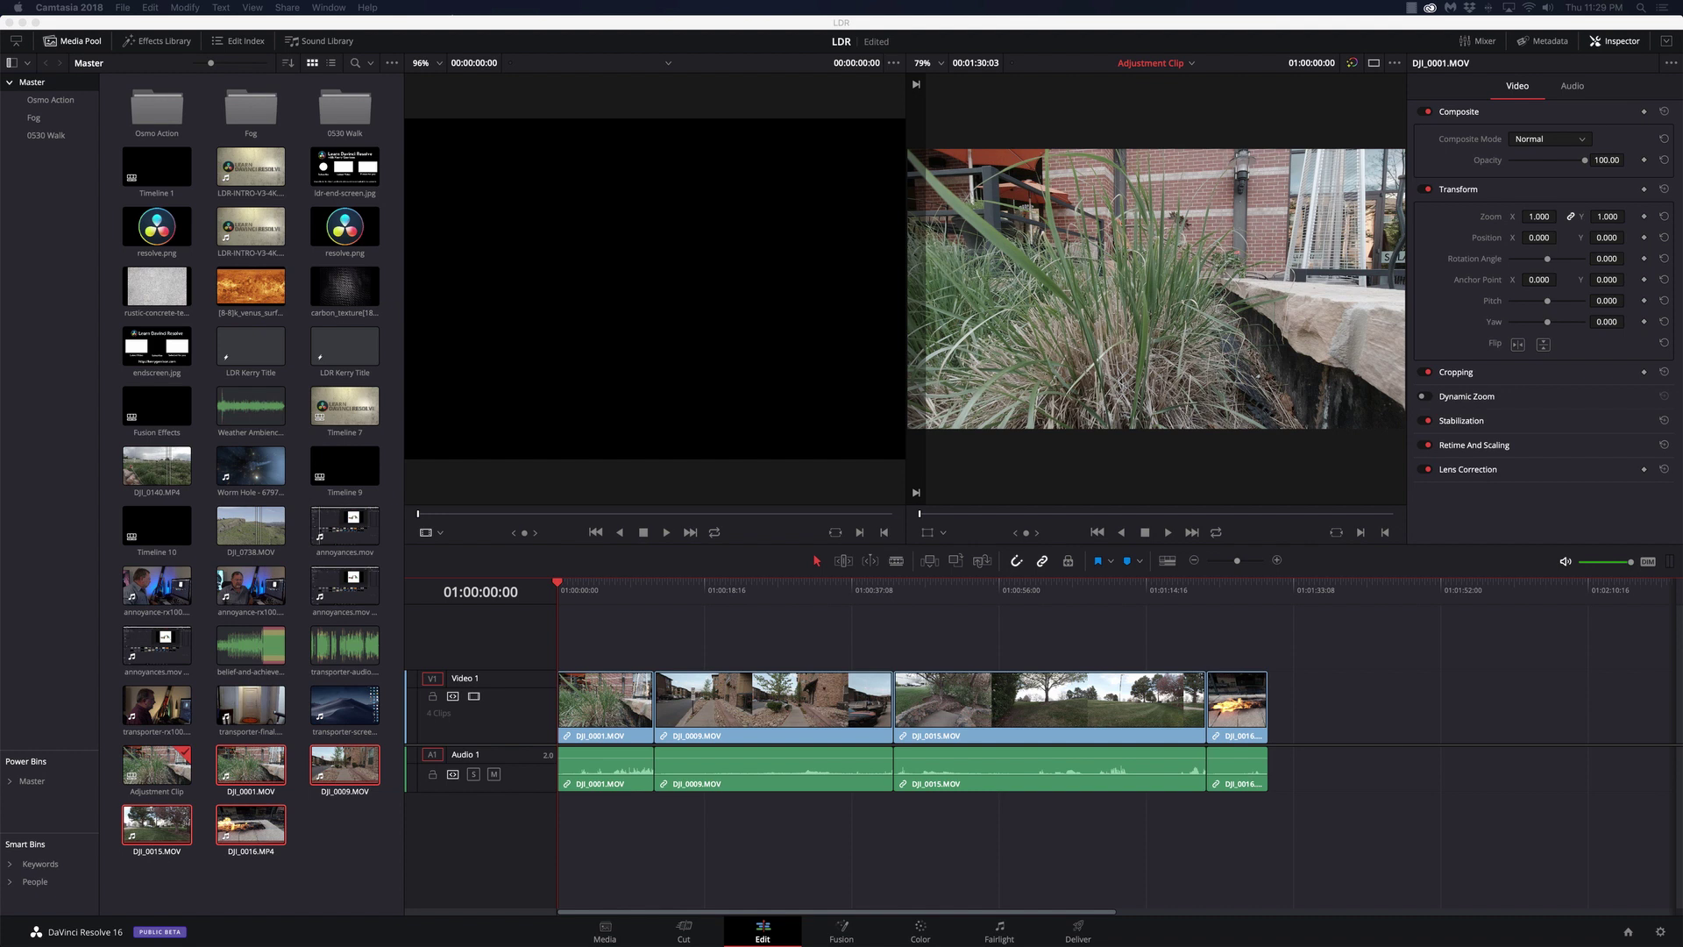
Drag an Adjustment Clip from Toolbox > Effects onto Video 2, stretching it over all four clips
left_click(165, 44)
left_click(54, 41)
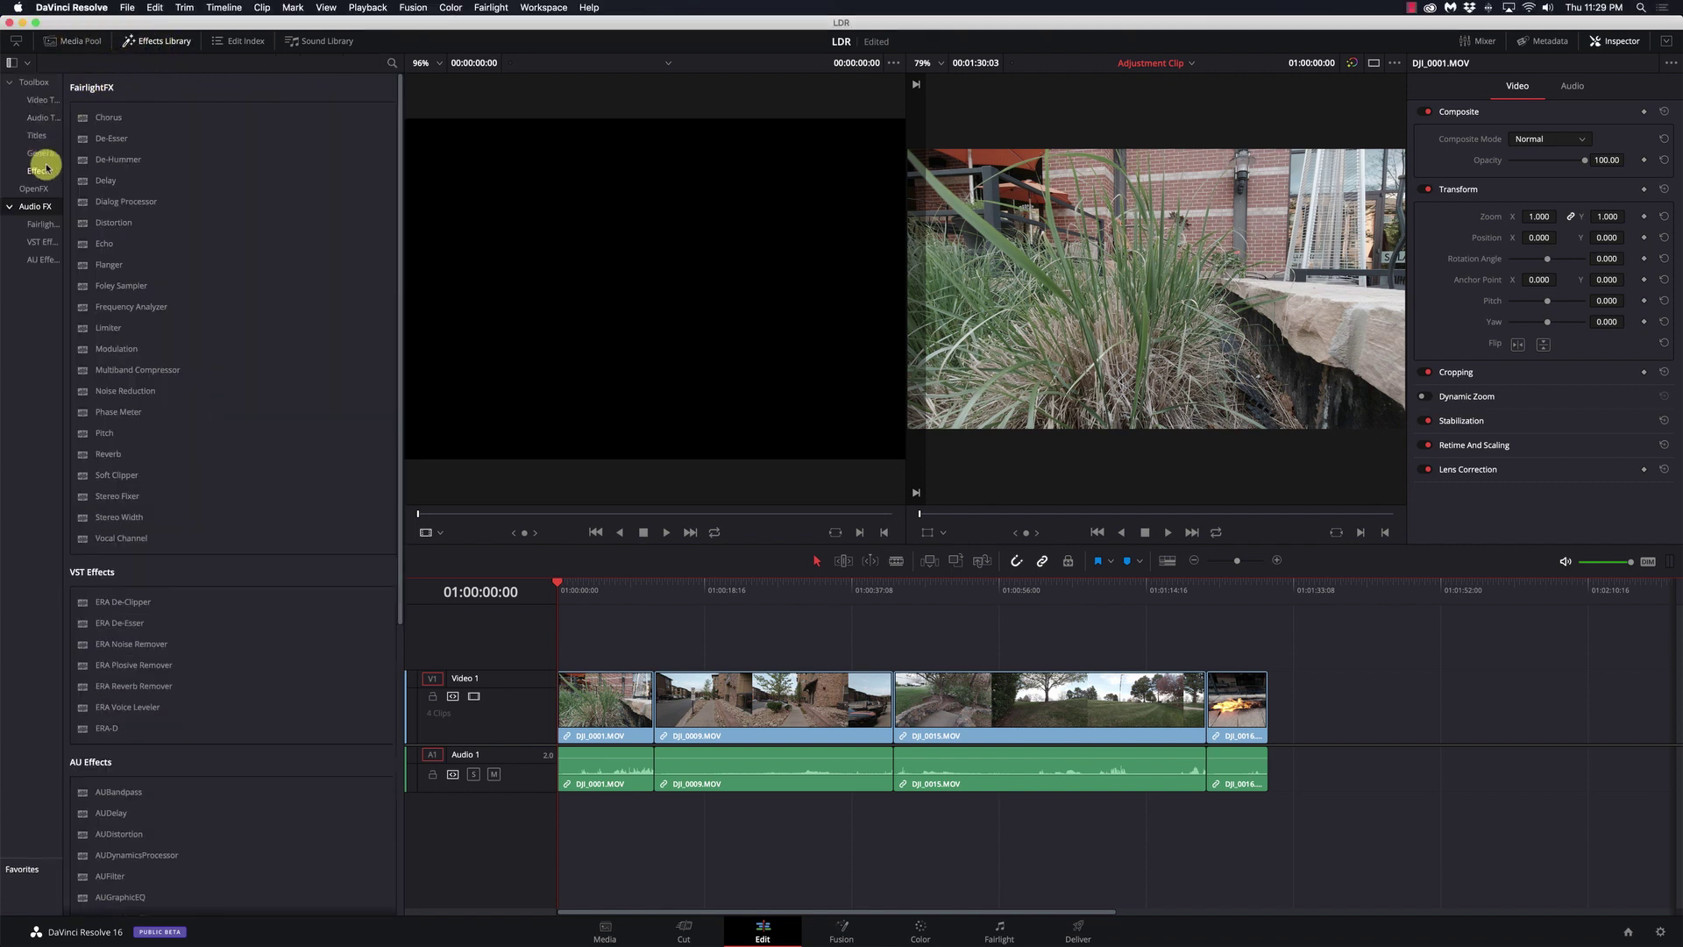
left_click(41, 172)
left_click_drag(111, 118, 1267, 628)
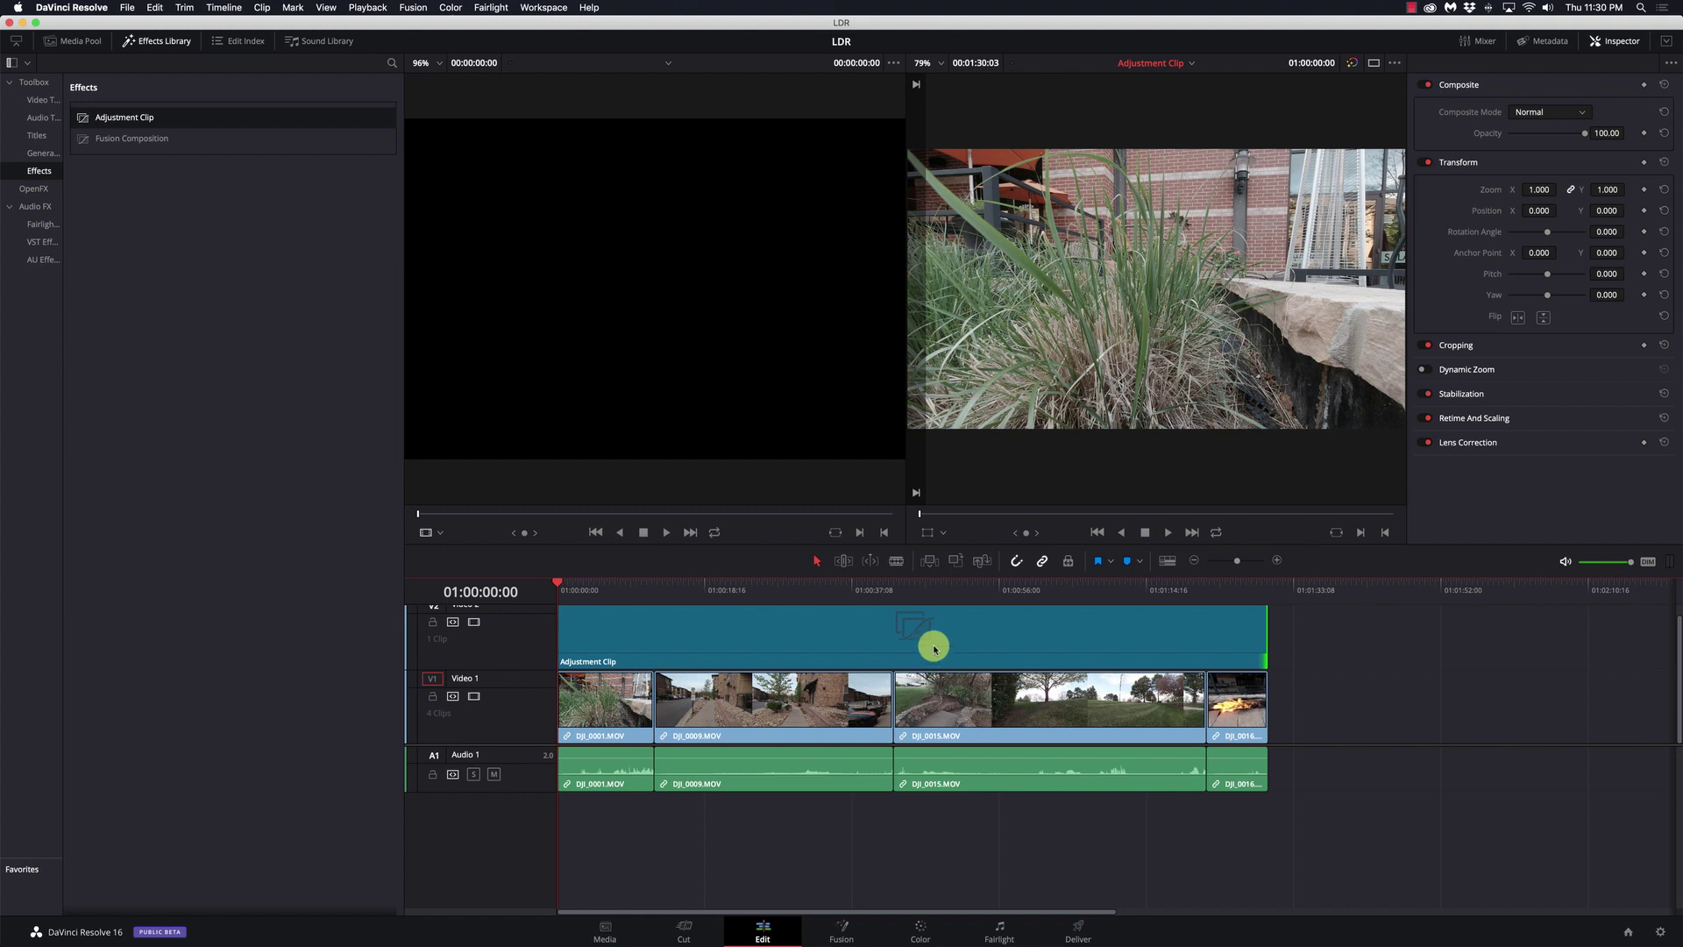
left_click(134, 44)
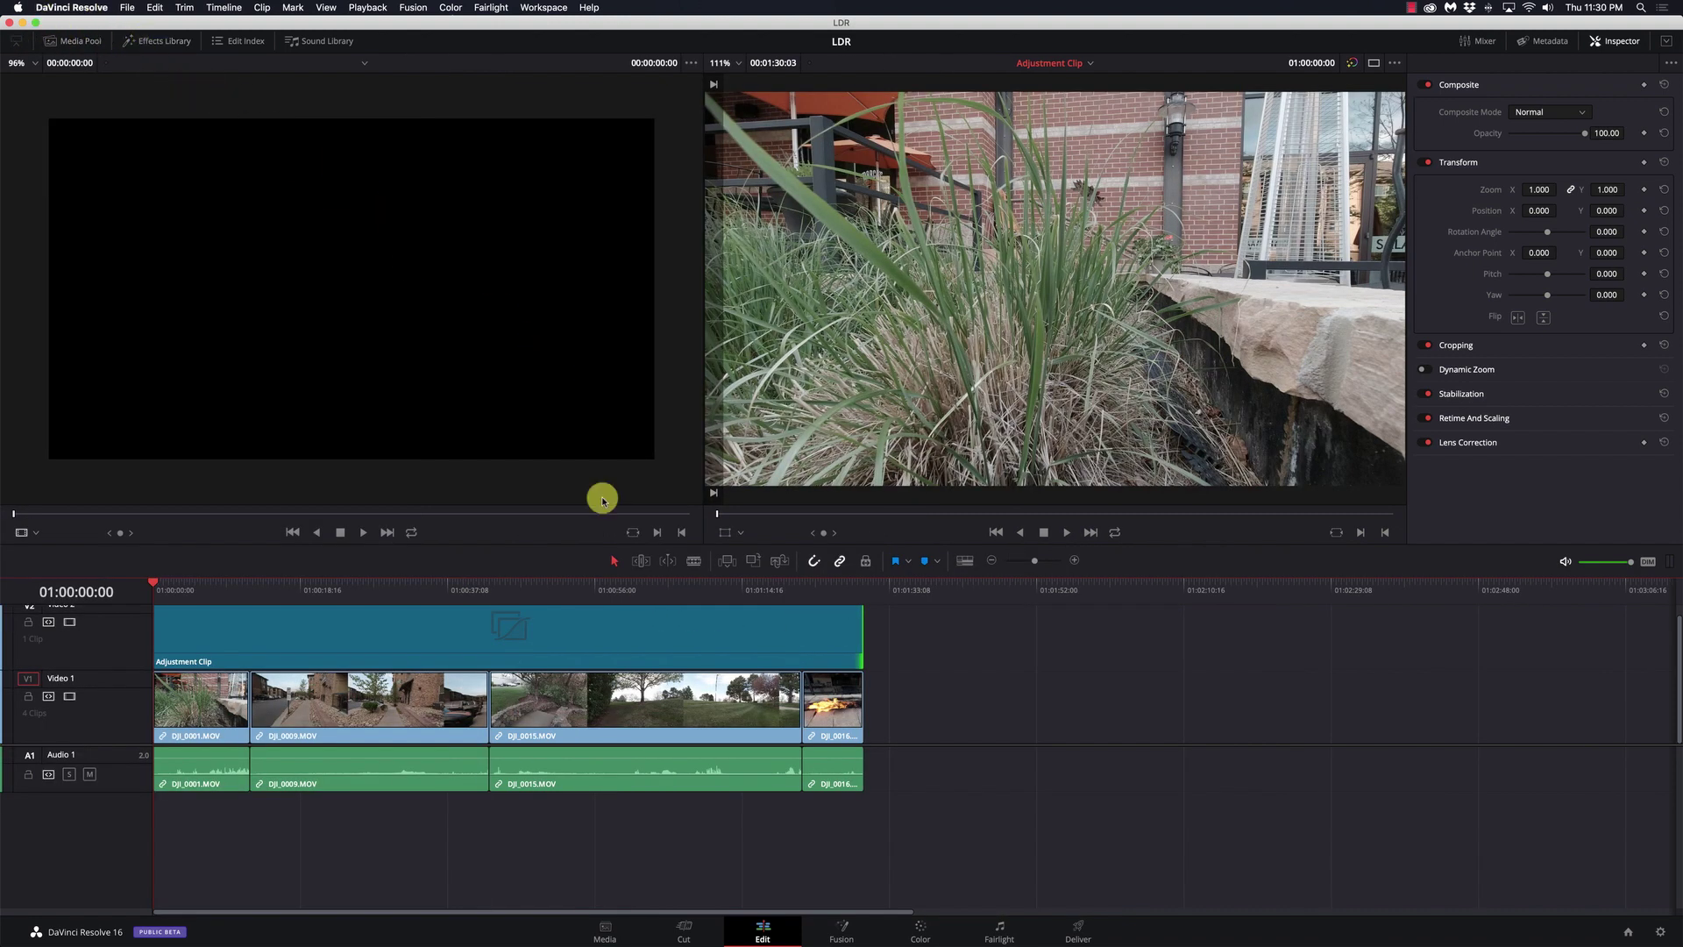
scroll(640, 643, "up", 1)
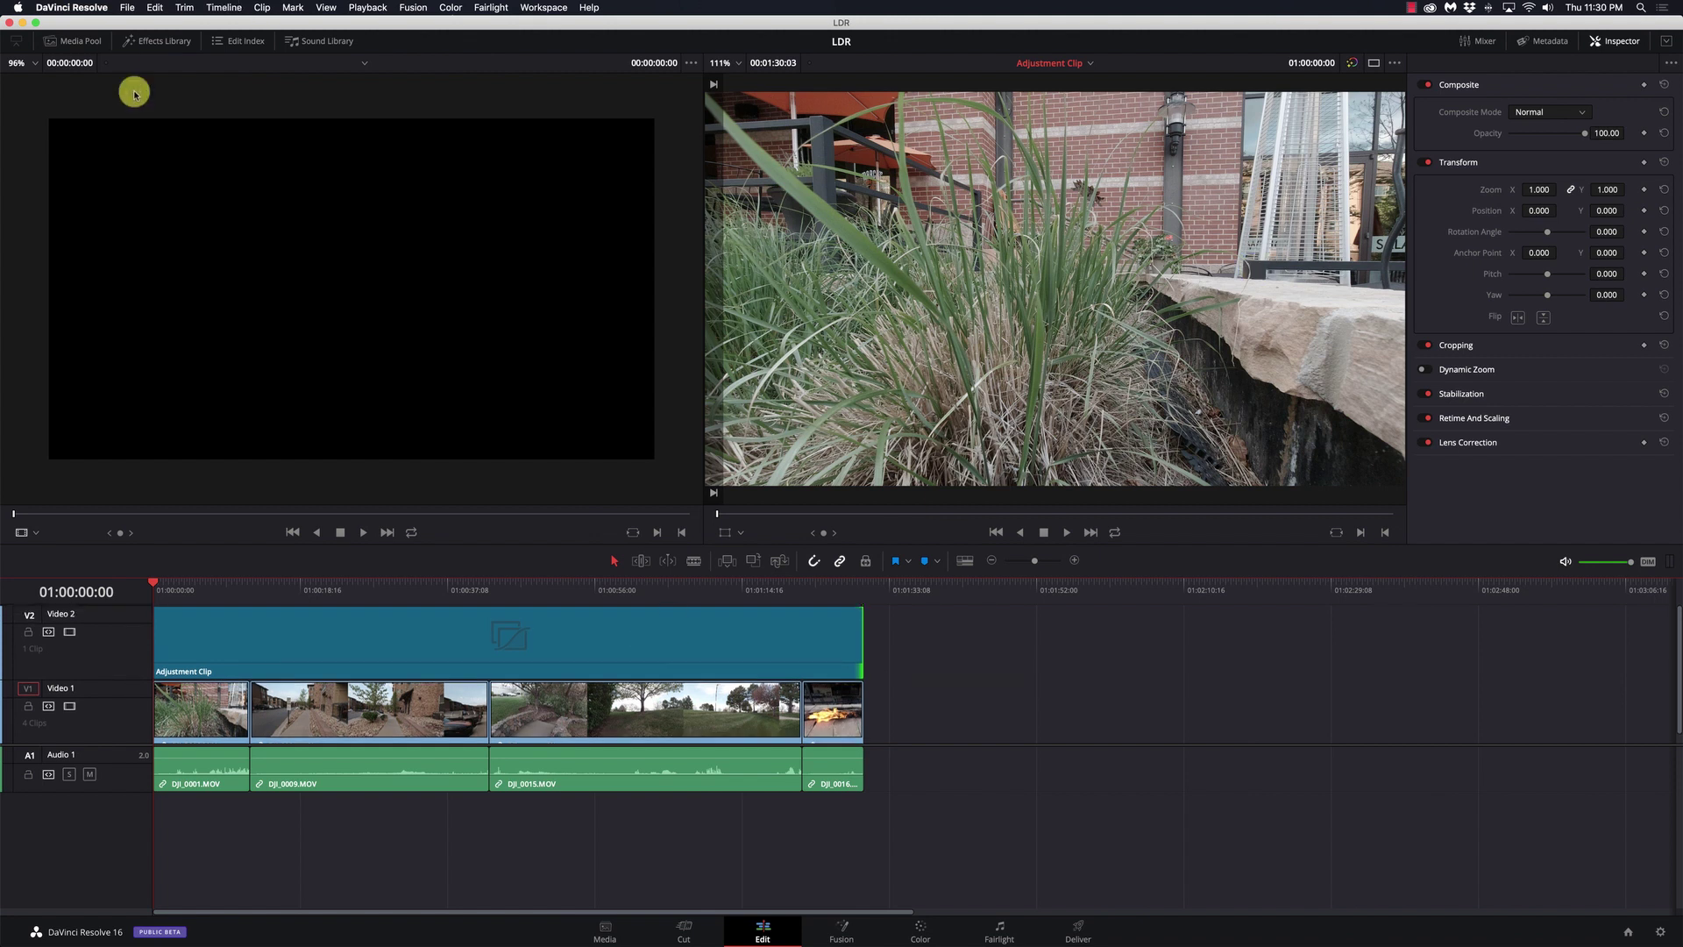
left_click(145, 42)
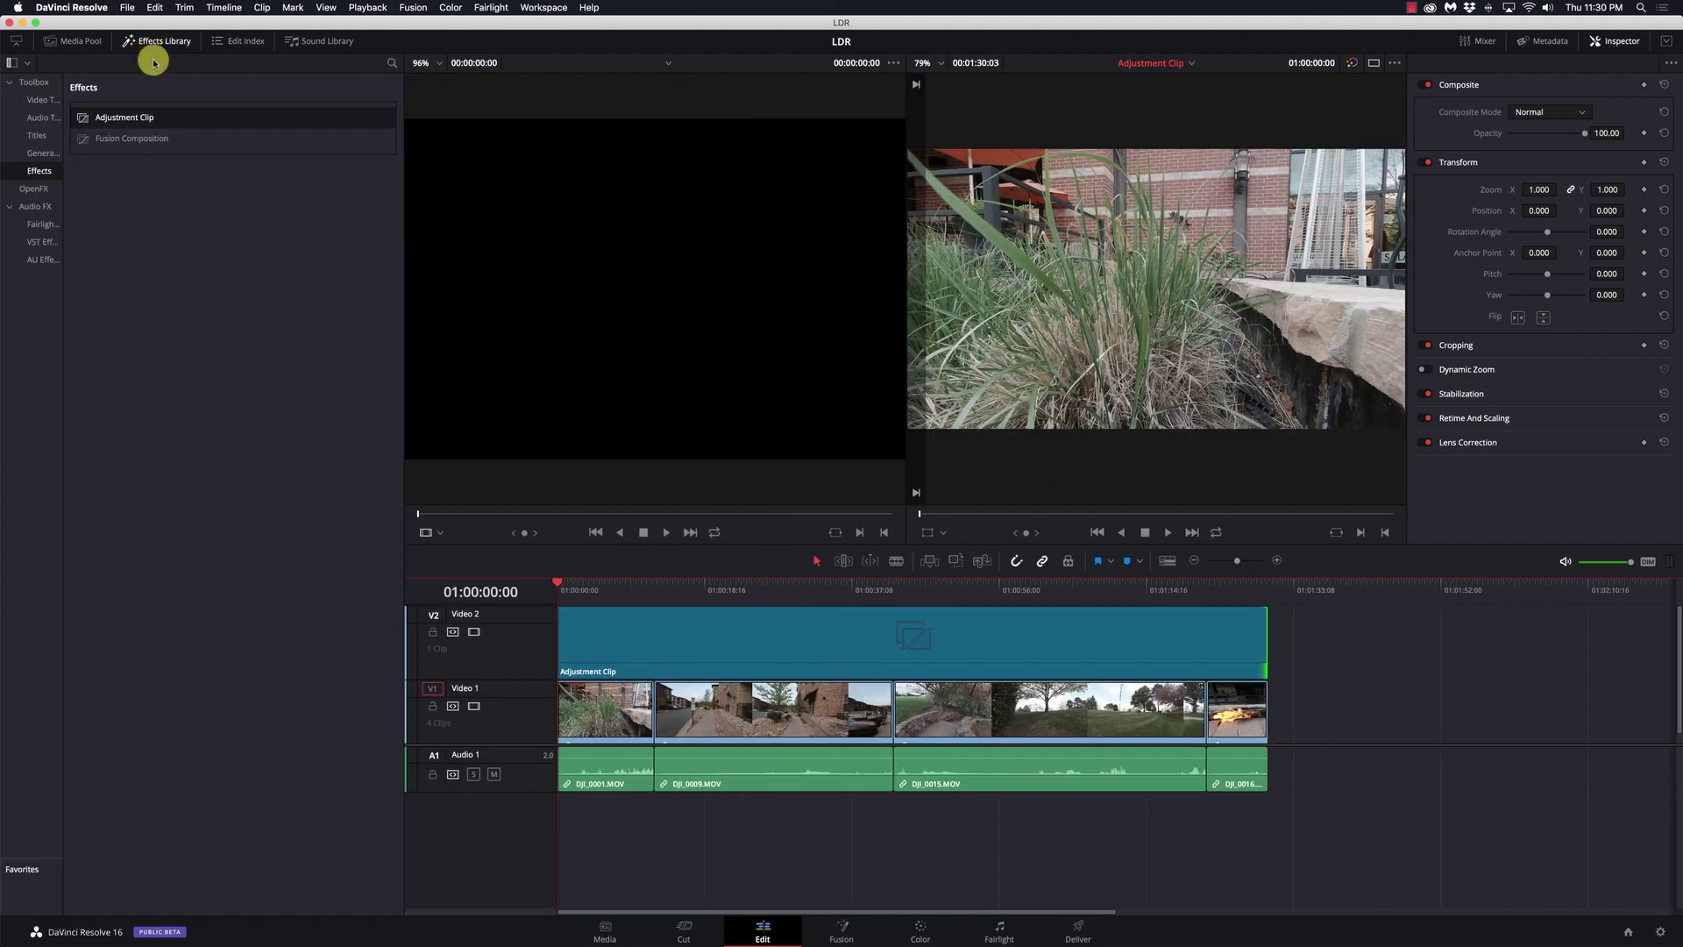
Show the OpenFX filters and browse the ResolveFX list from Blur and Color through Stylize and Warp
left_click(35, 187)
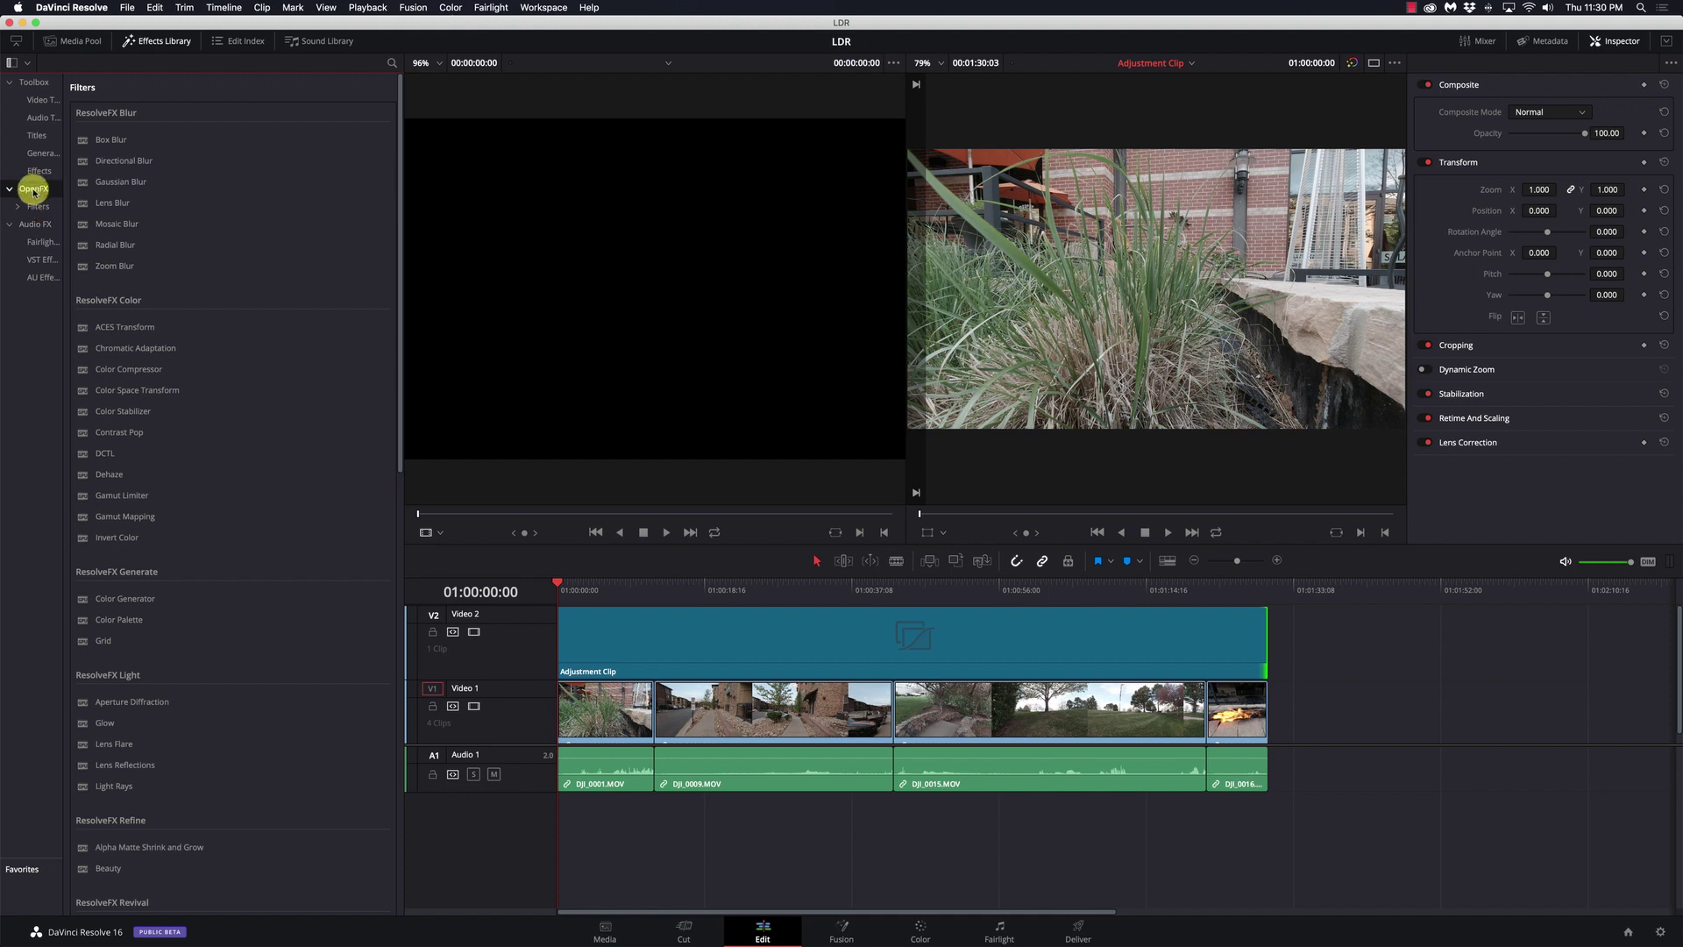
mouse_move(178, 302)
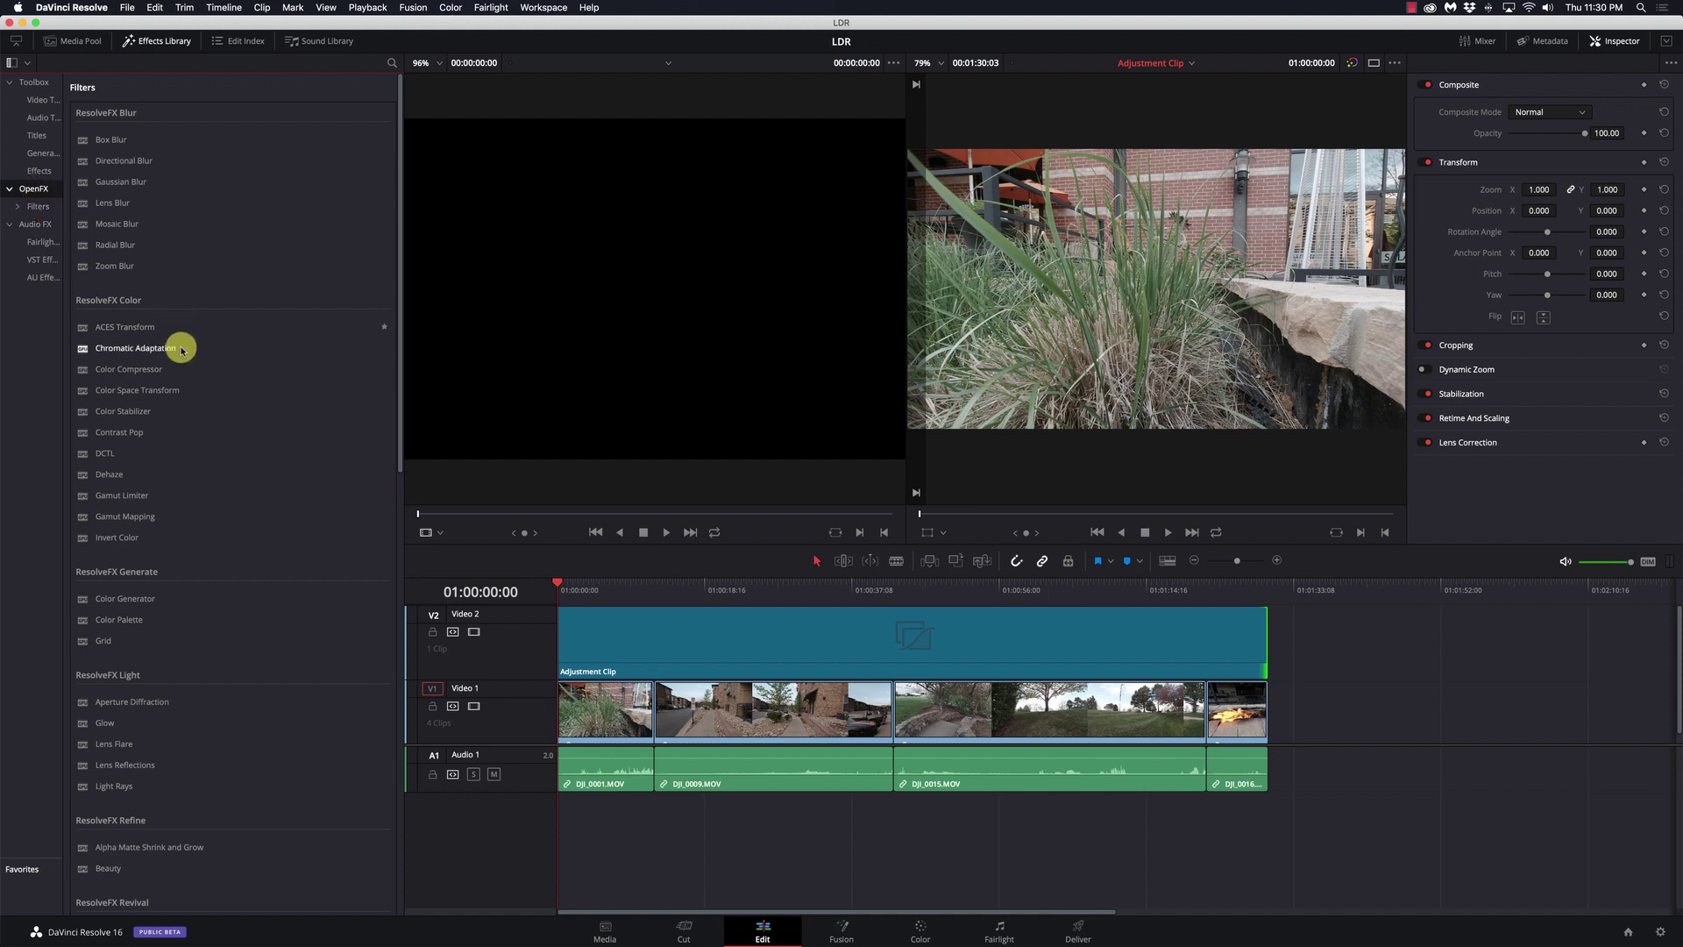
mouse_move(125, 471)
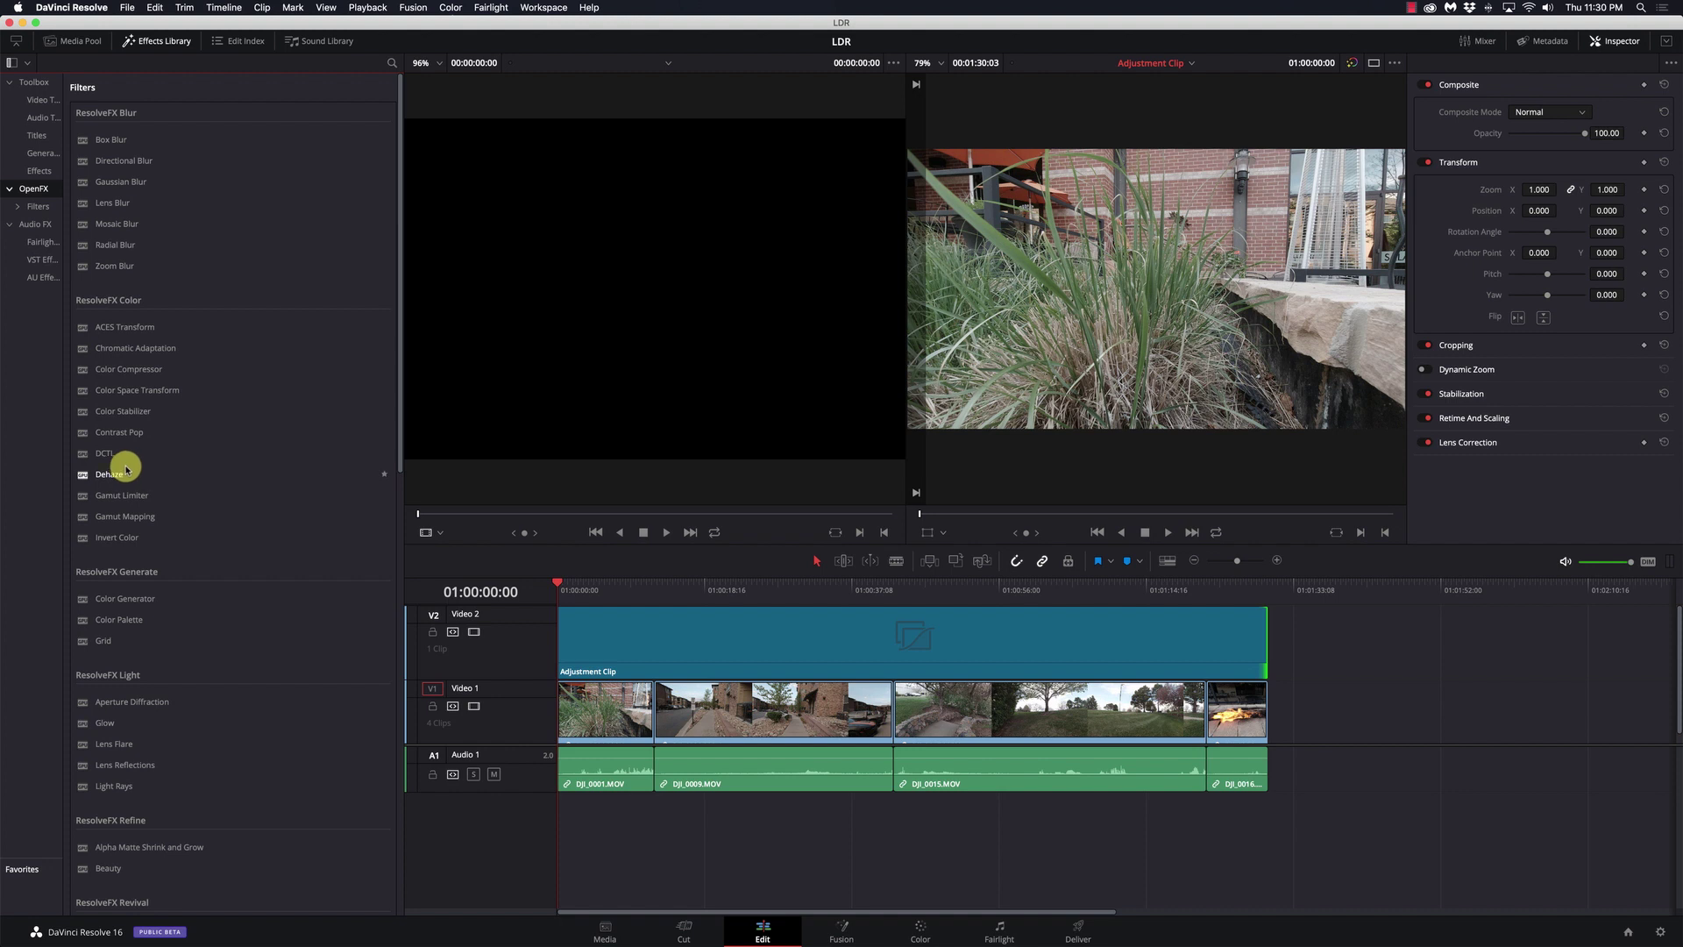
scroll(124, 458, "down", 1)
mouse_move(147, 571)
scroll(149, 564, "down", 5)
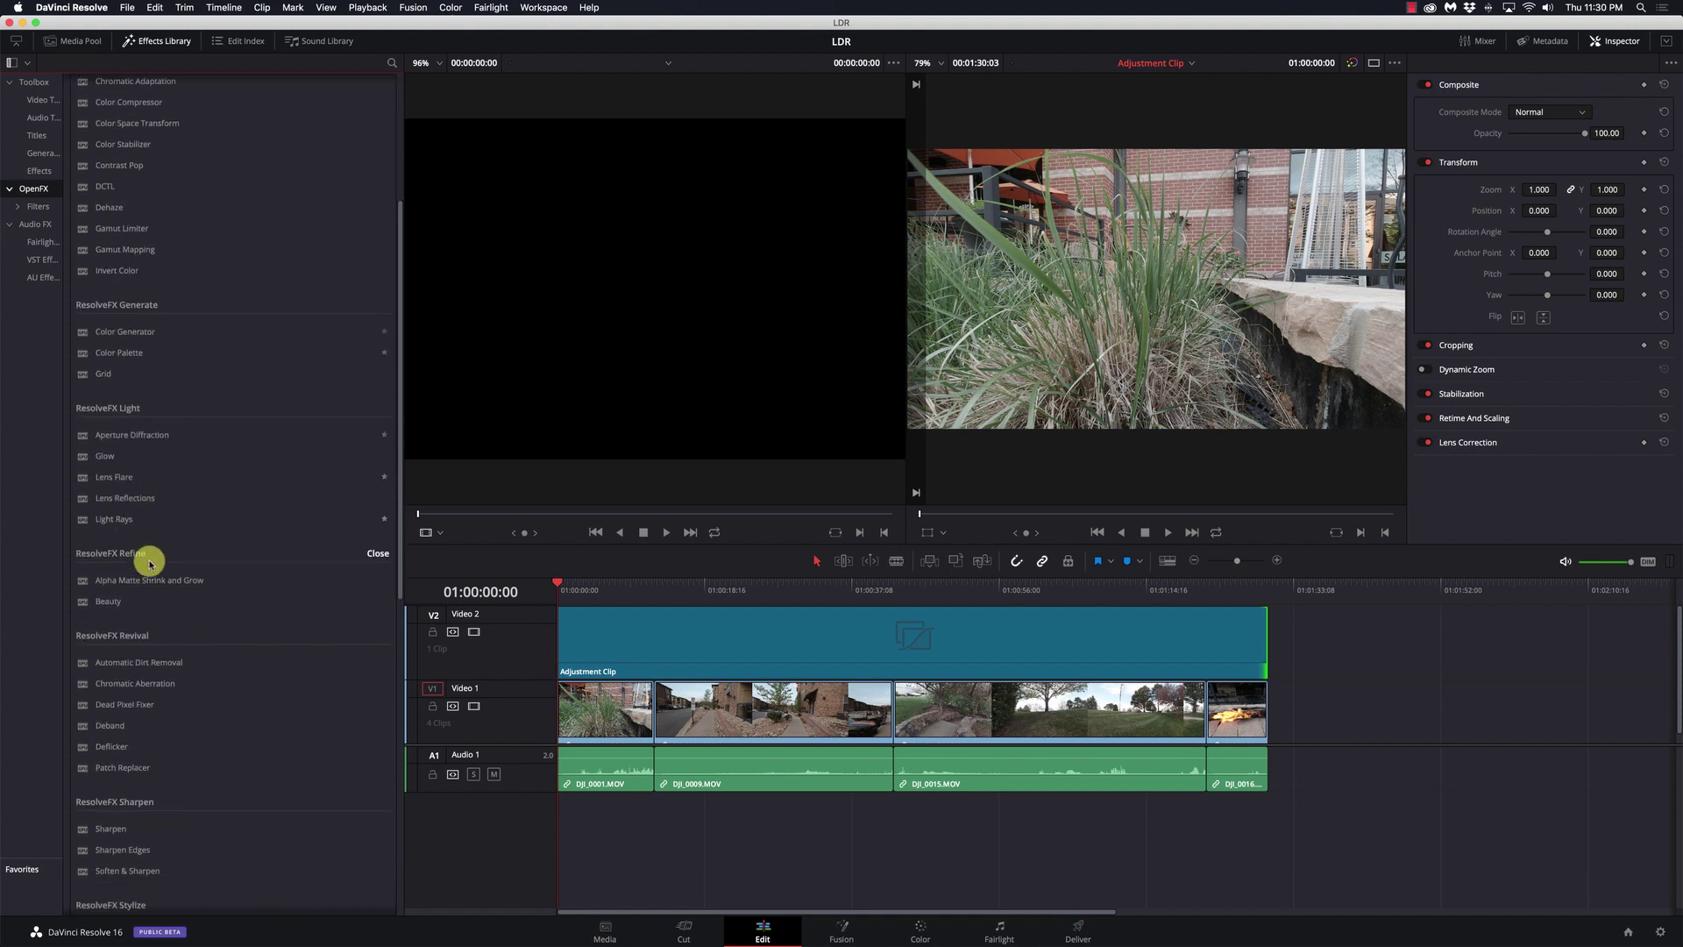
scroll(150, 564, "down", 4)
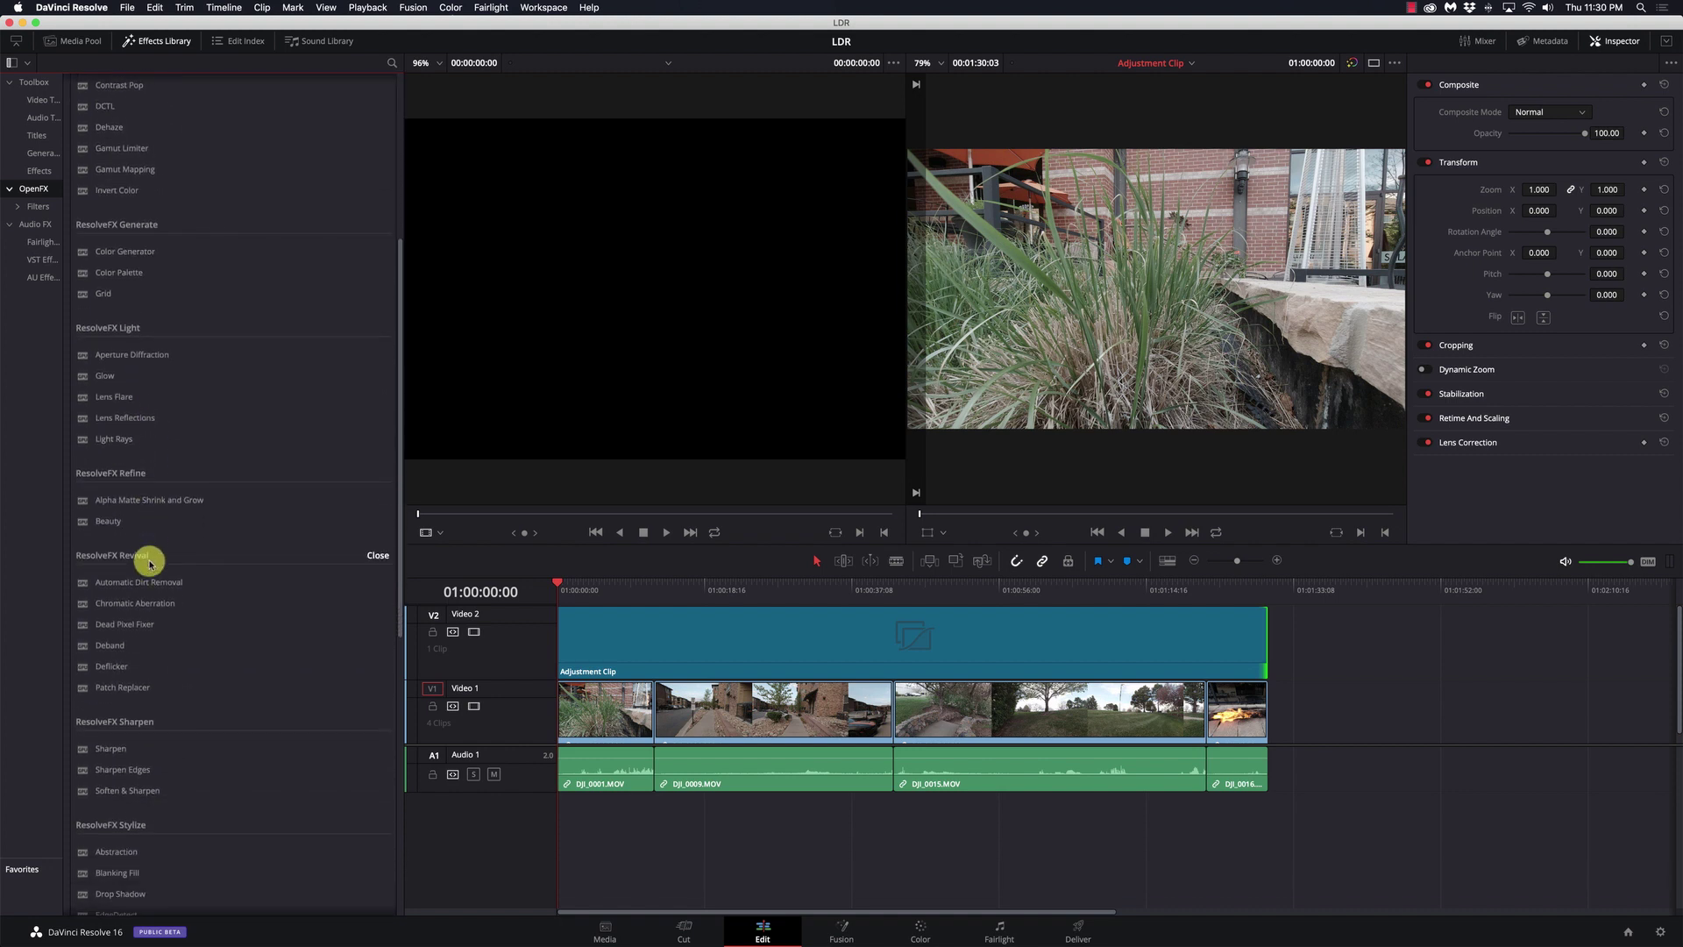
scroll(149, 564, "down", 4)
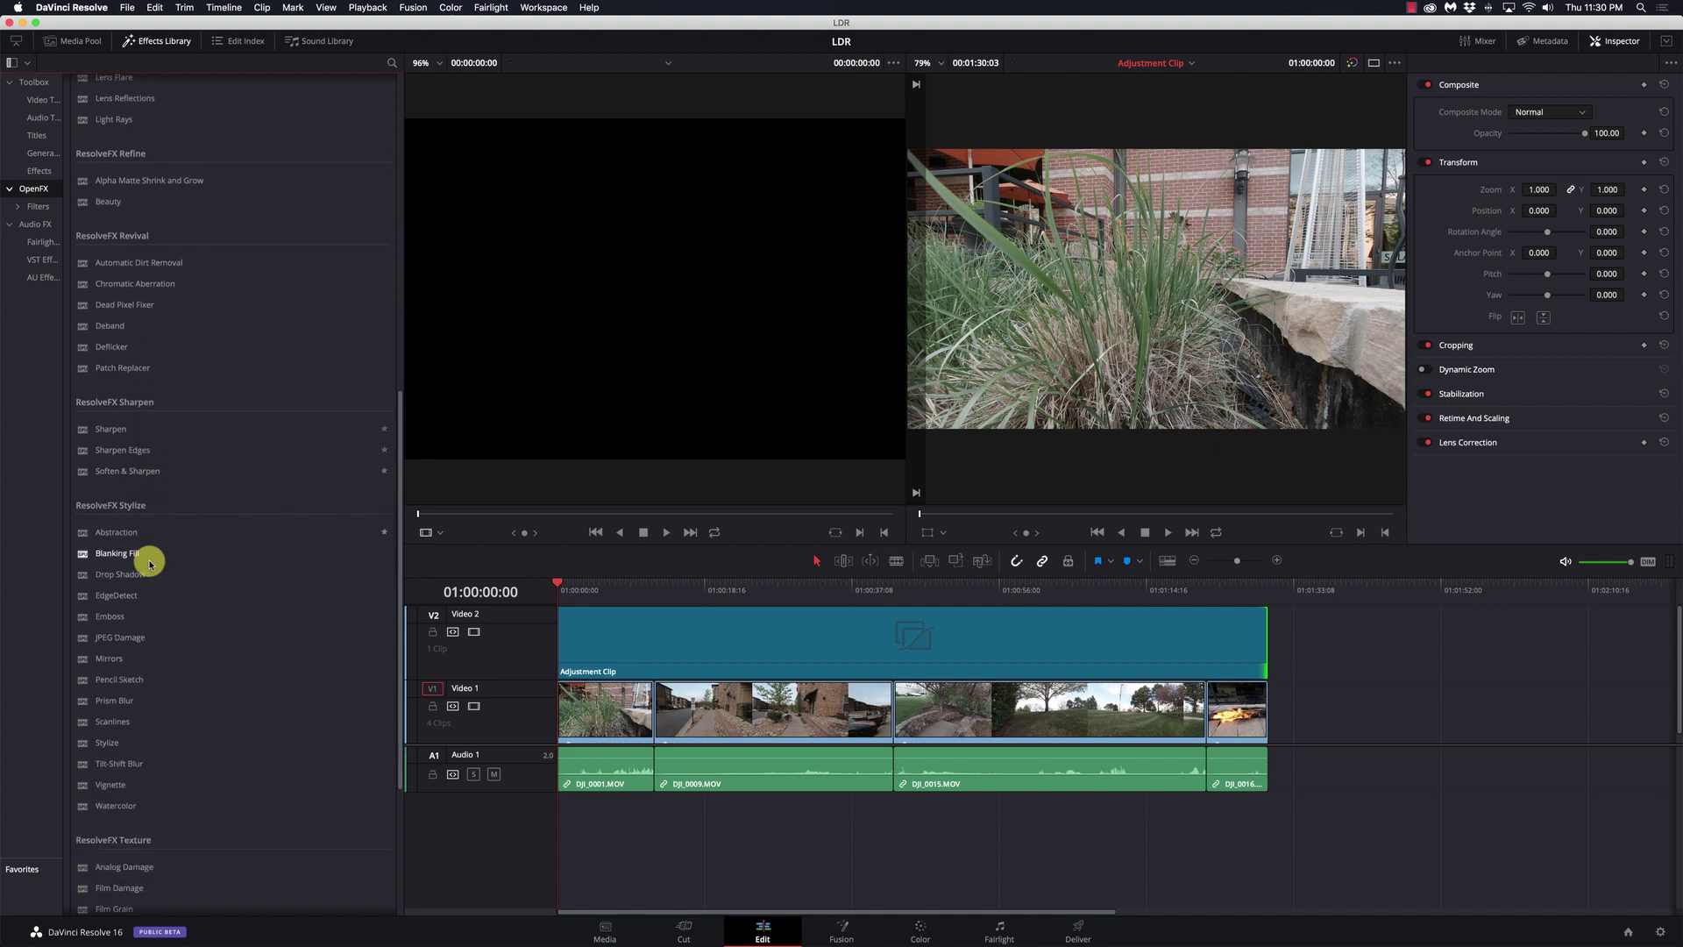
scroll(149, 564, "down", 3)
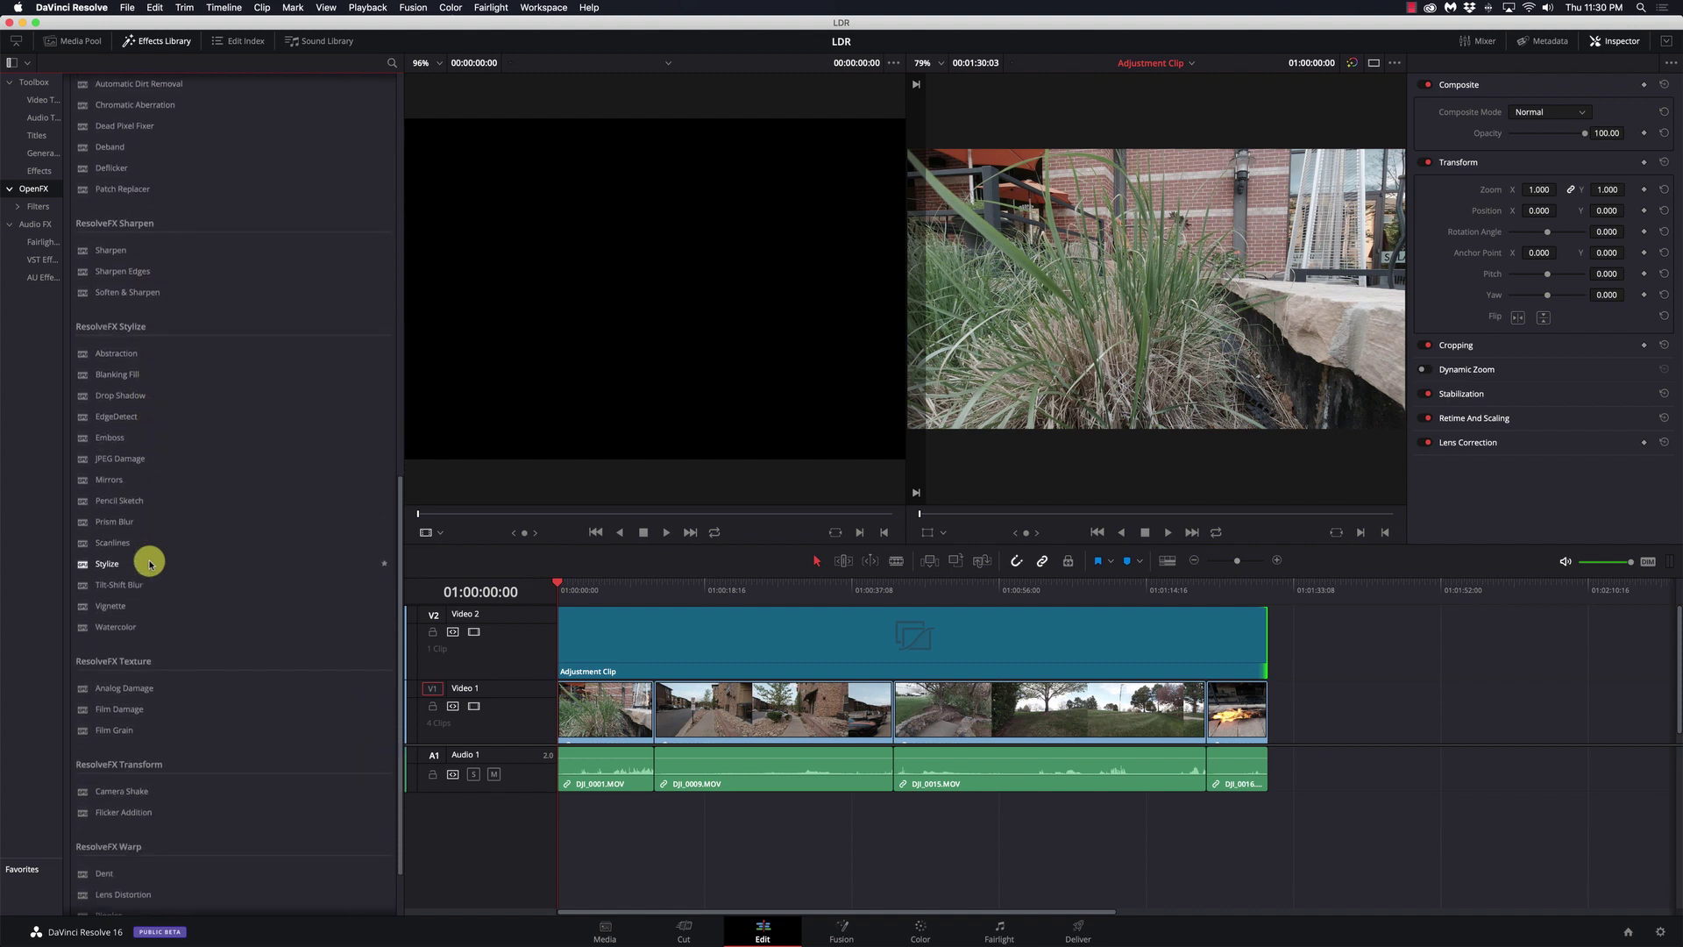
scroll(149, 564, "down", 2)
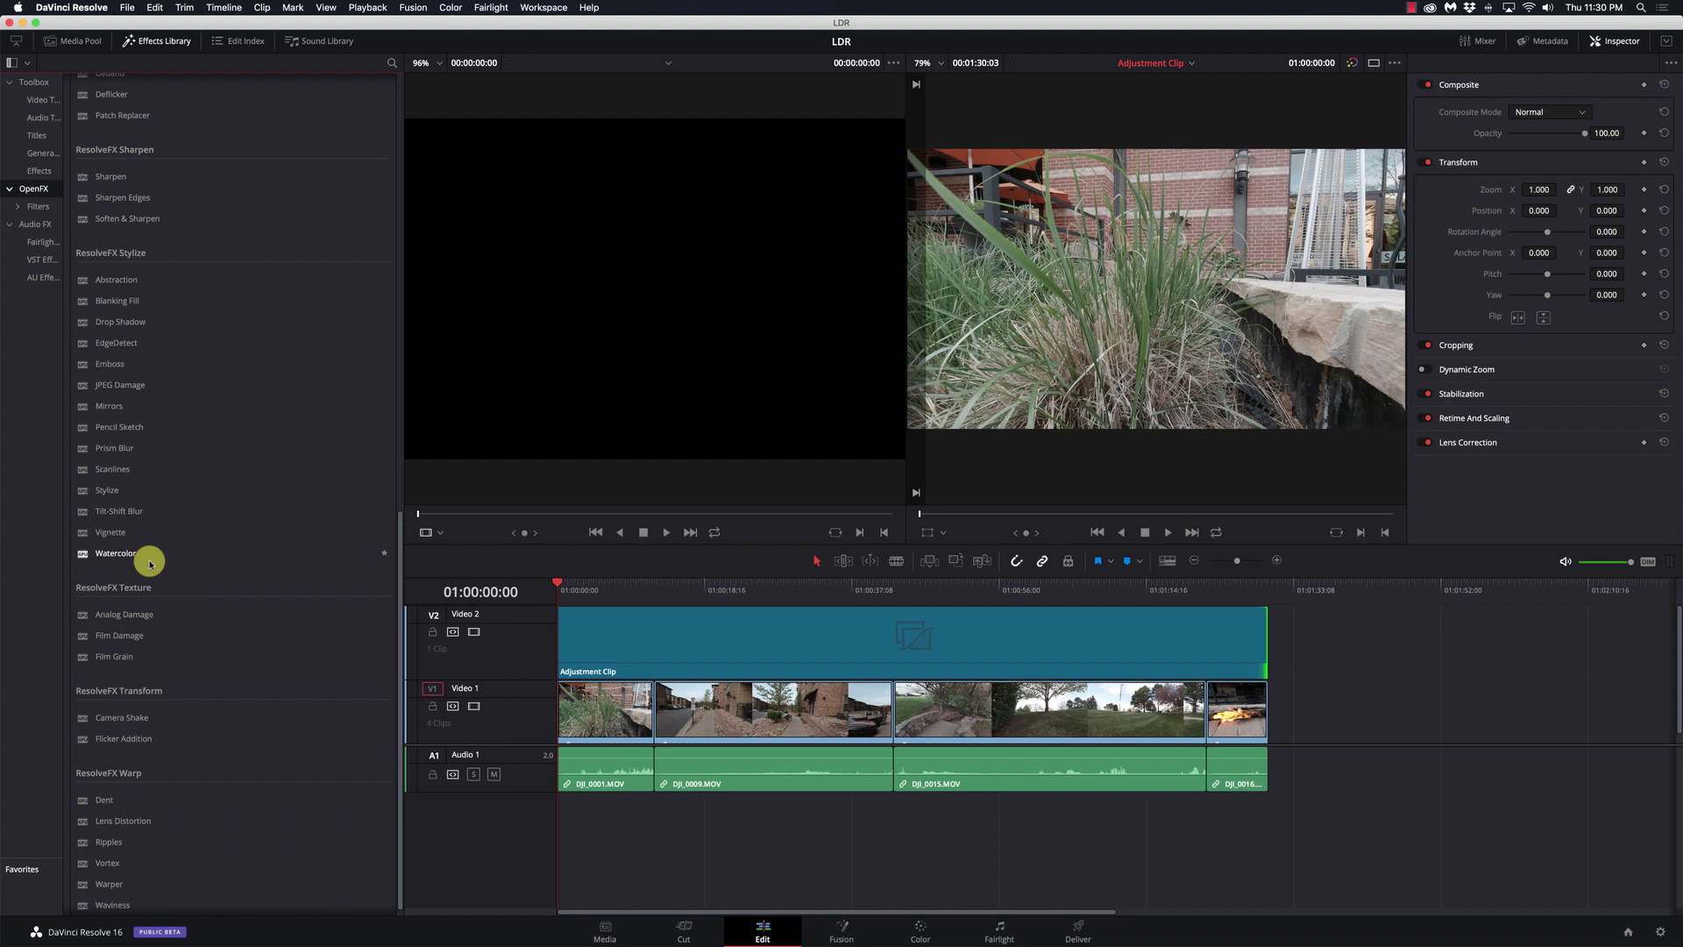
scroll(149, 564, "down", 1)
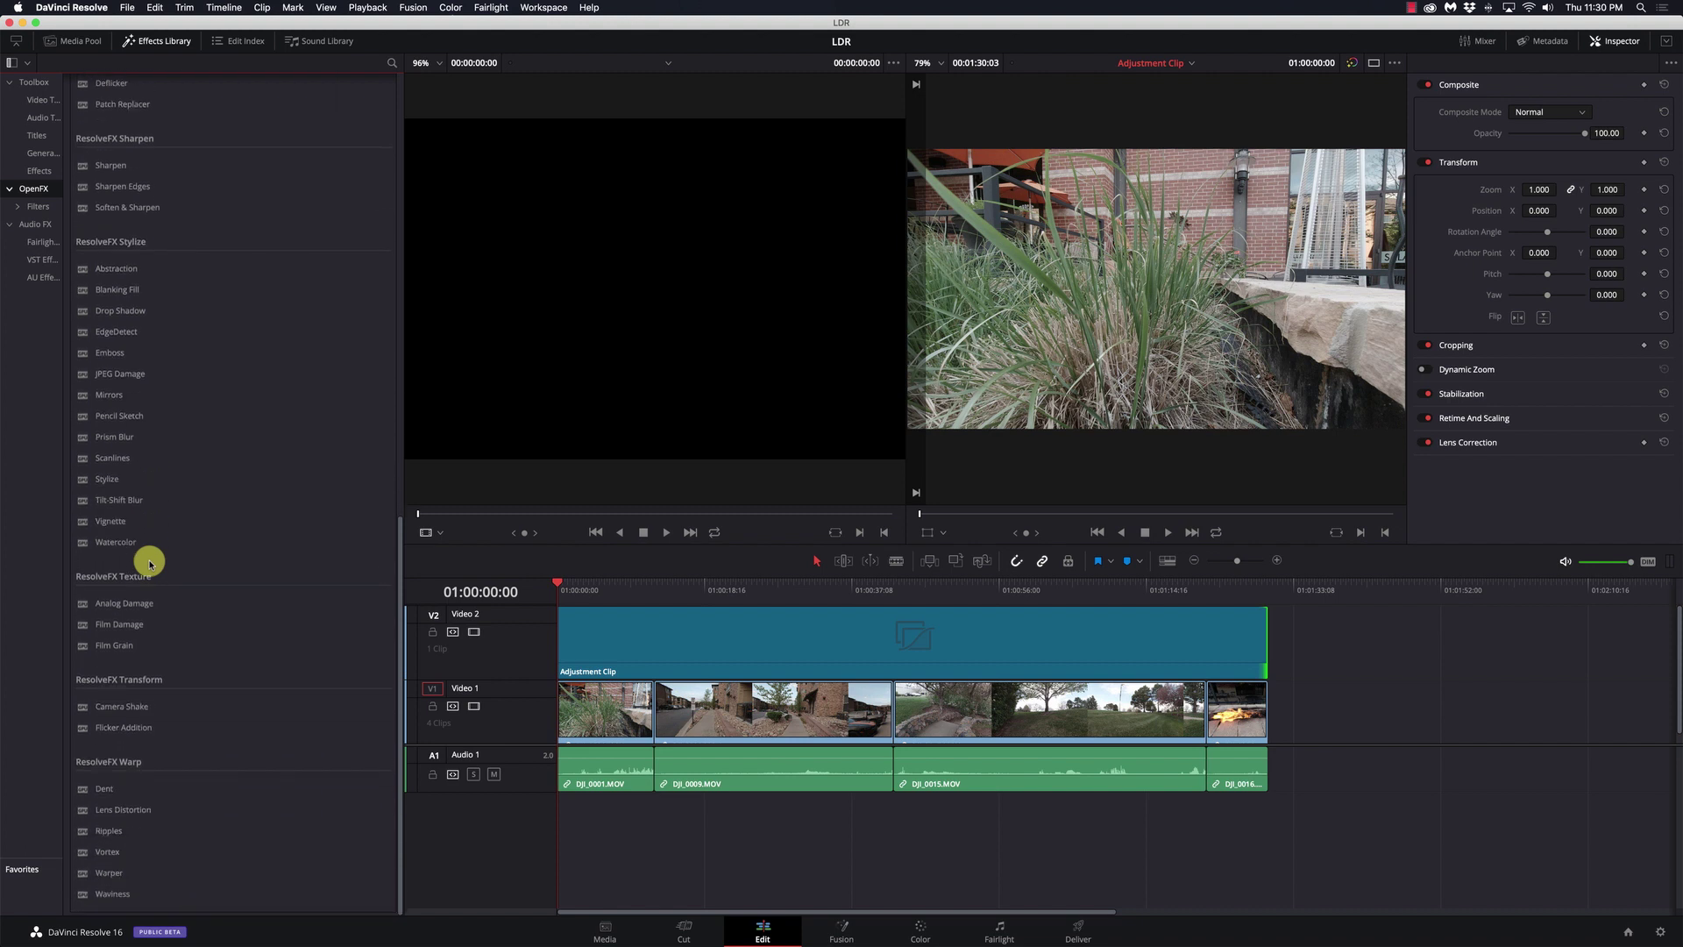
scroll(149, 564, "up", 20)
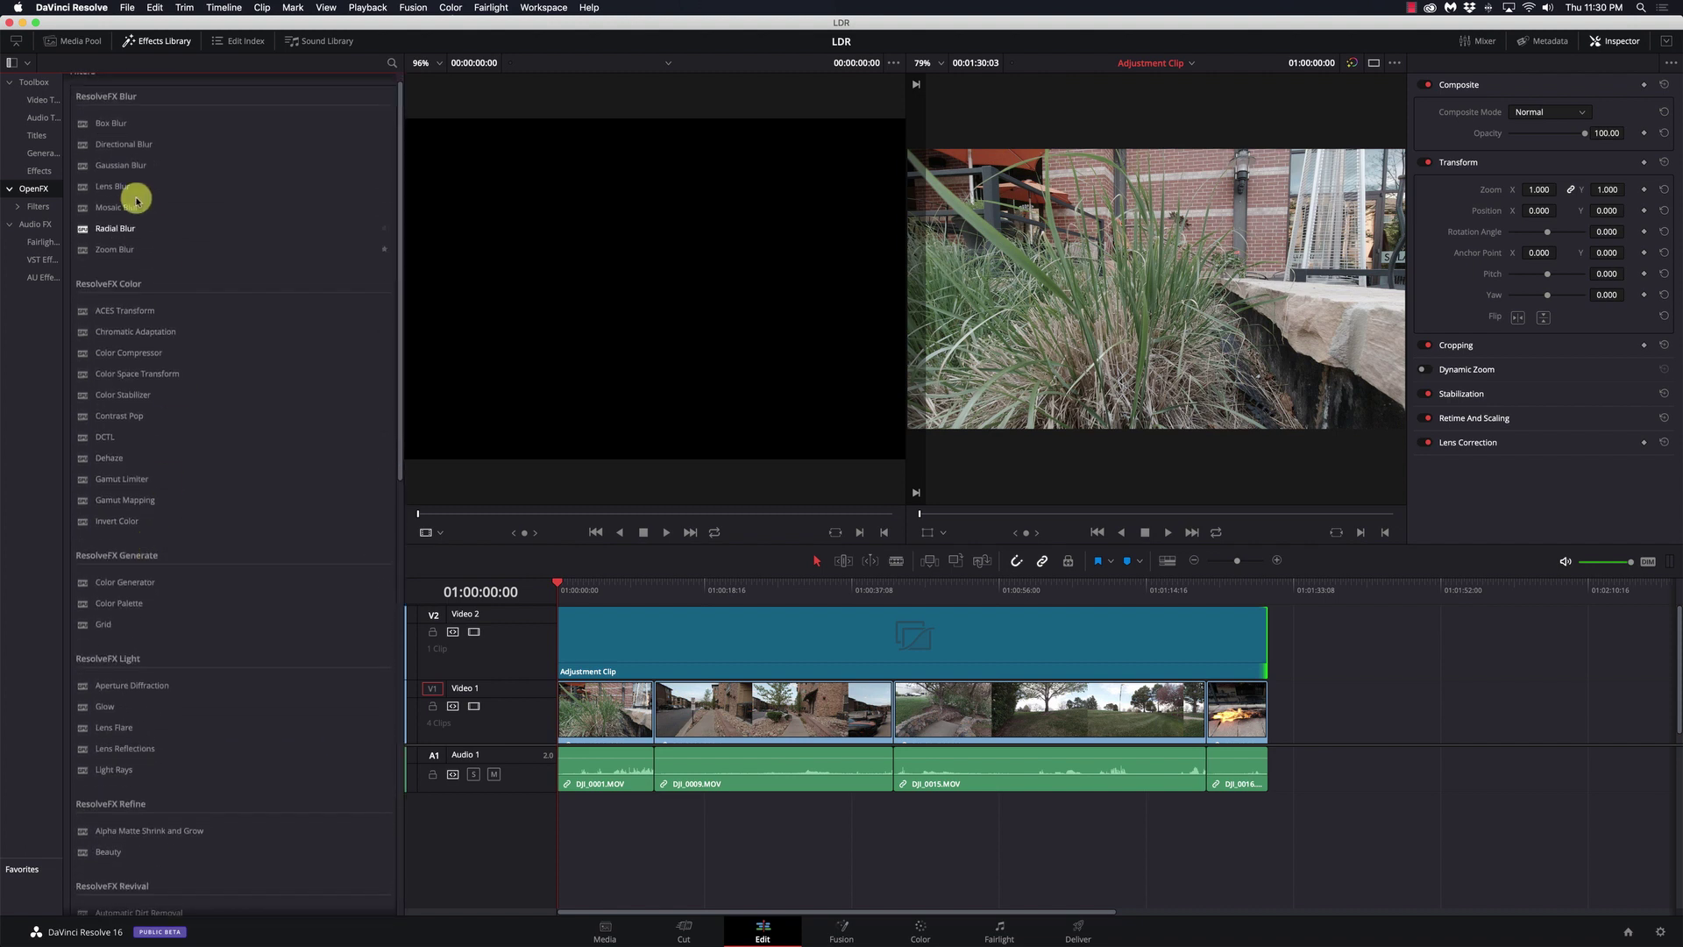
Apply Lens Blur to the V2 Adjustment Clip, preview the tree and fire clips, and show its Blur Size 4.00
left_click_drag(129, 190, 650, 635)
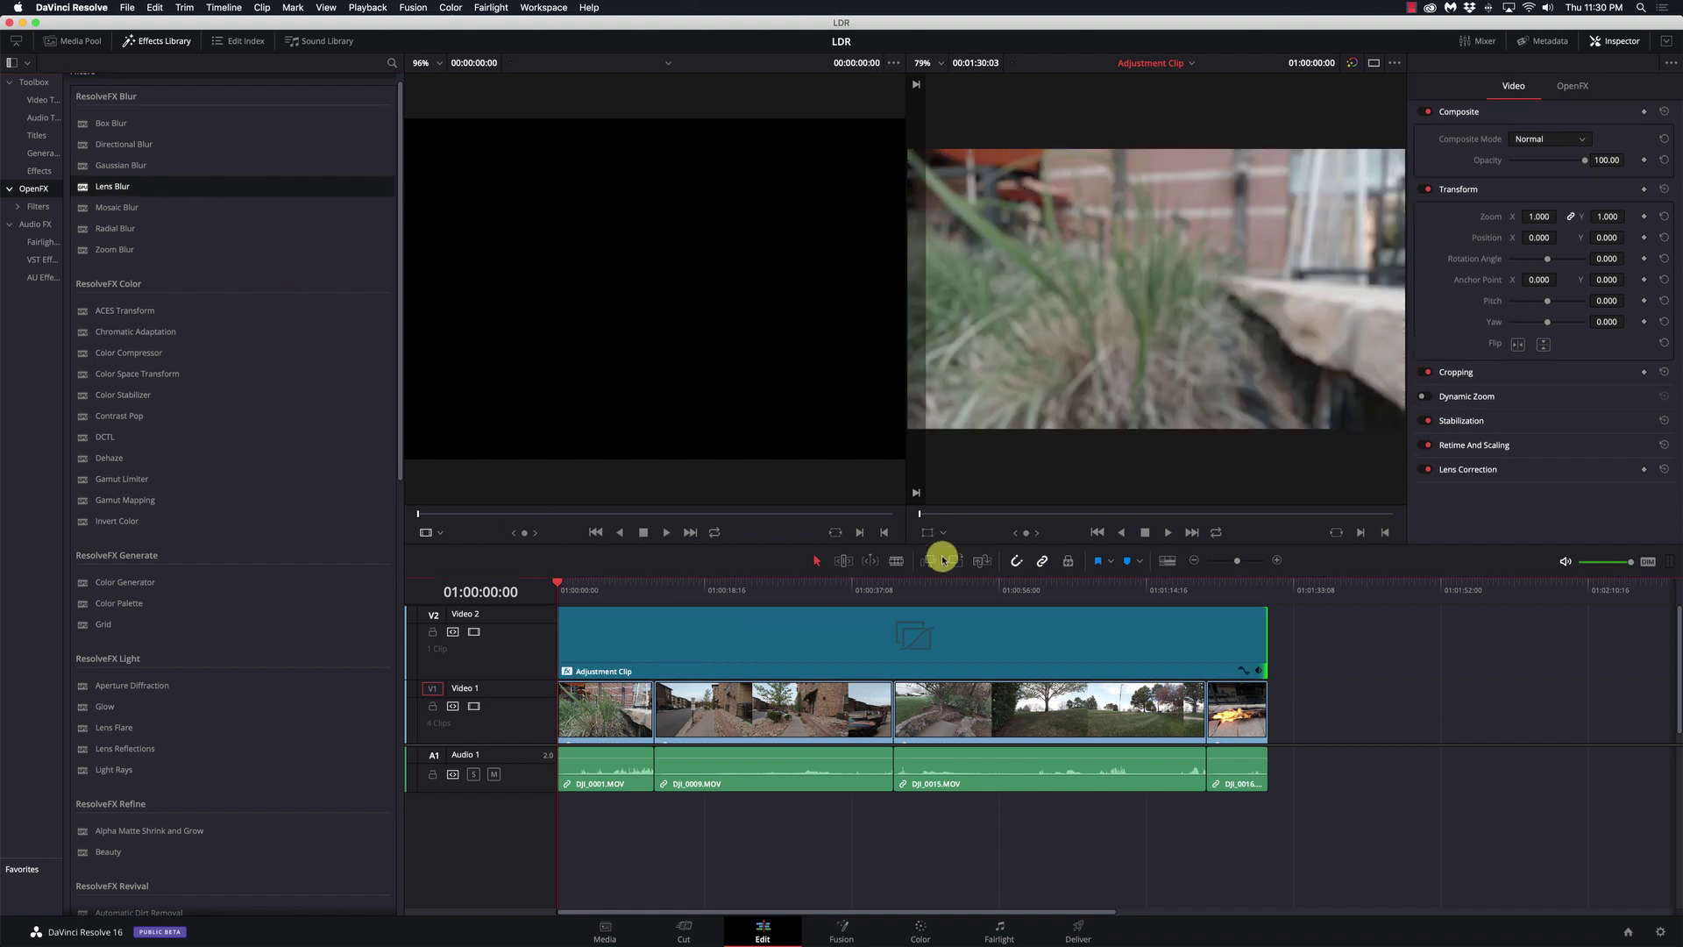
left_click(805, 587)
left_click(939, 588)
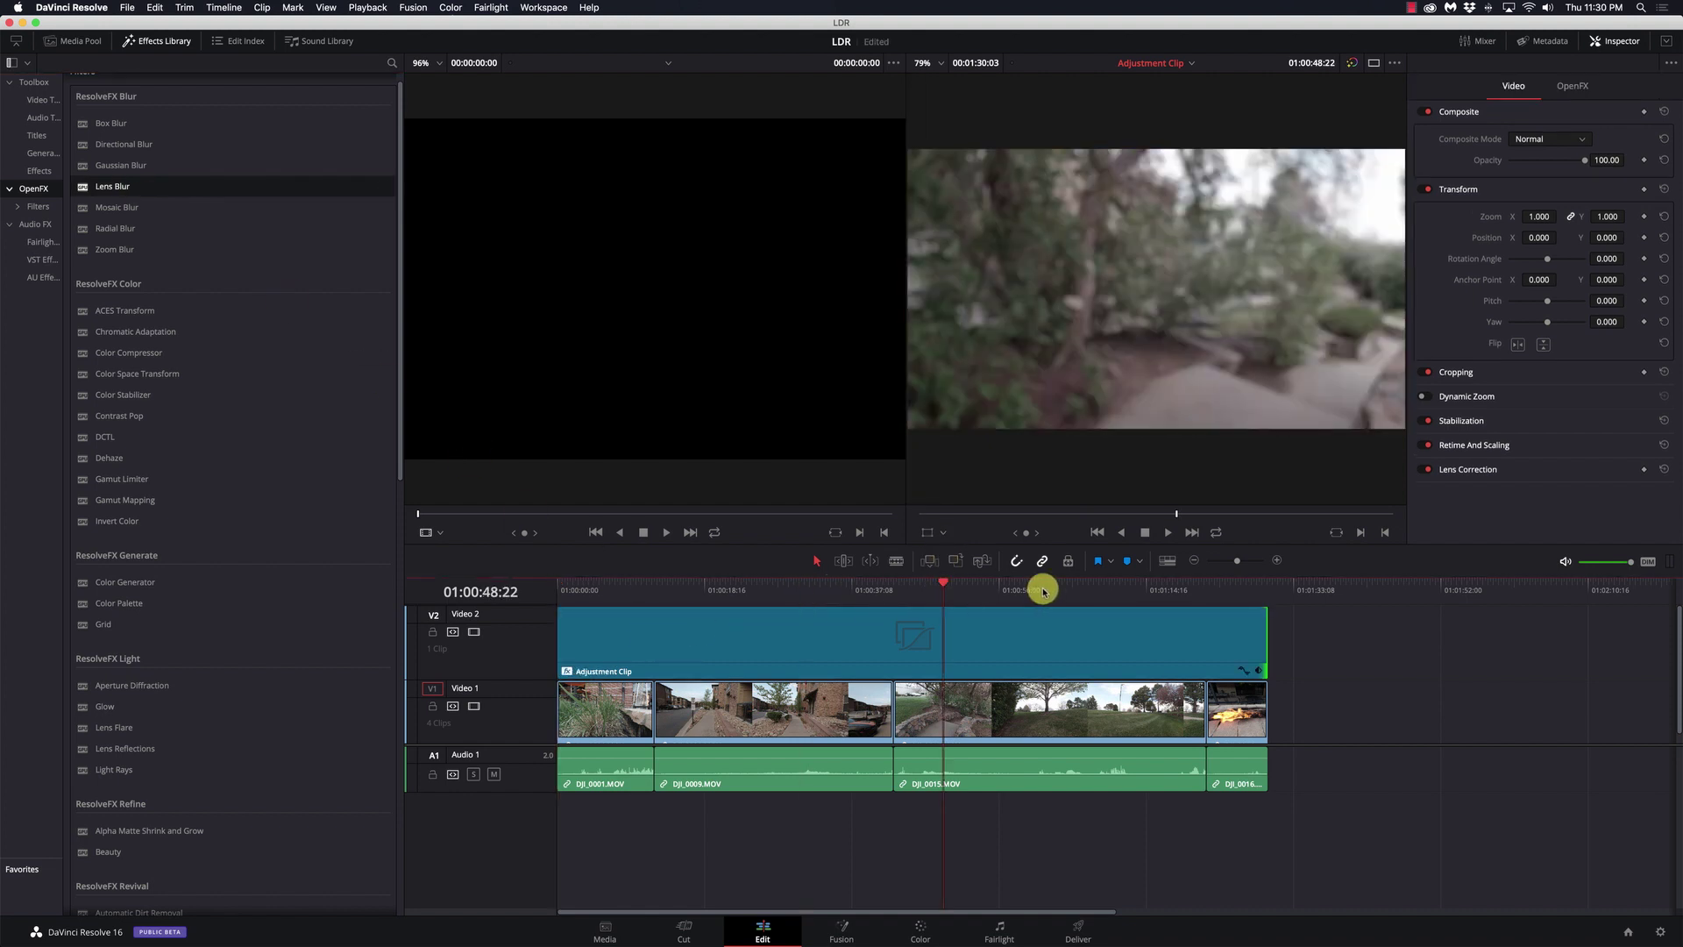
left_click(1229, 587)
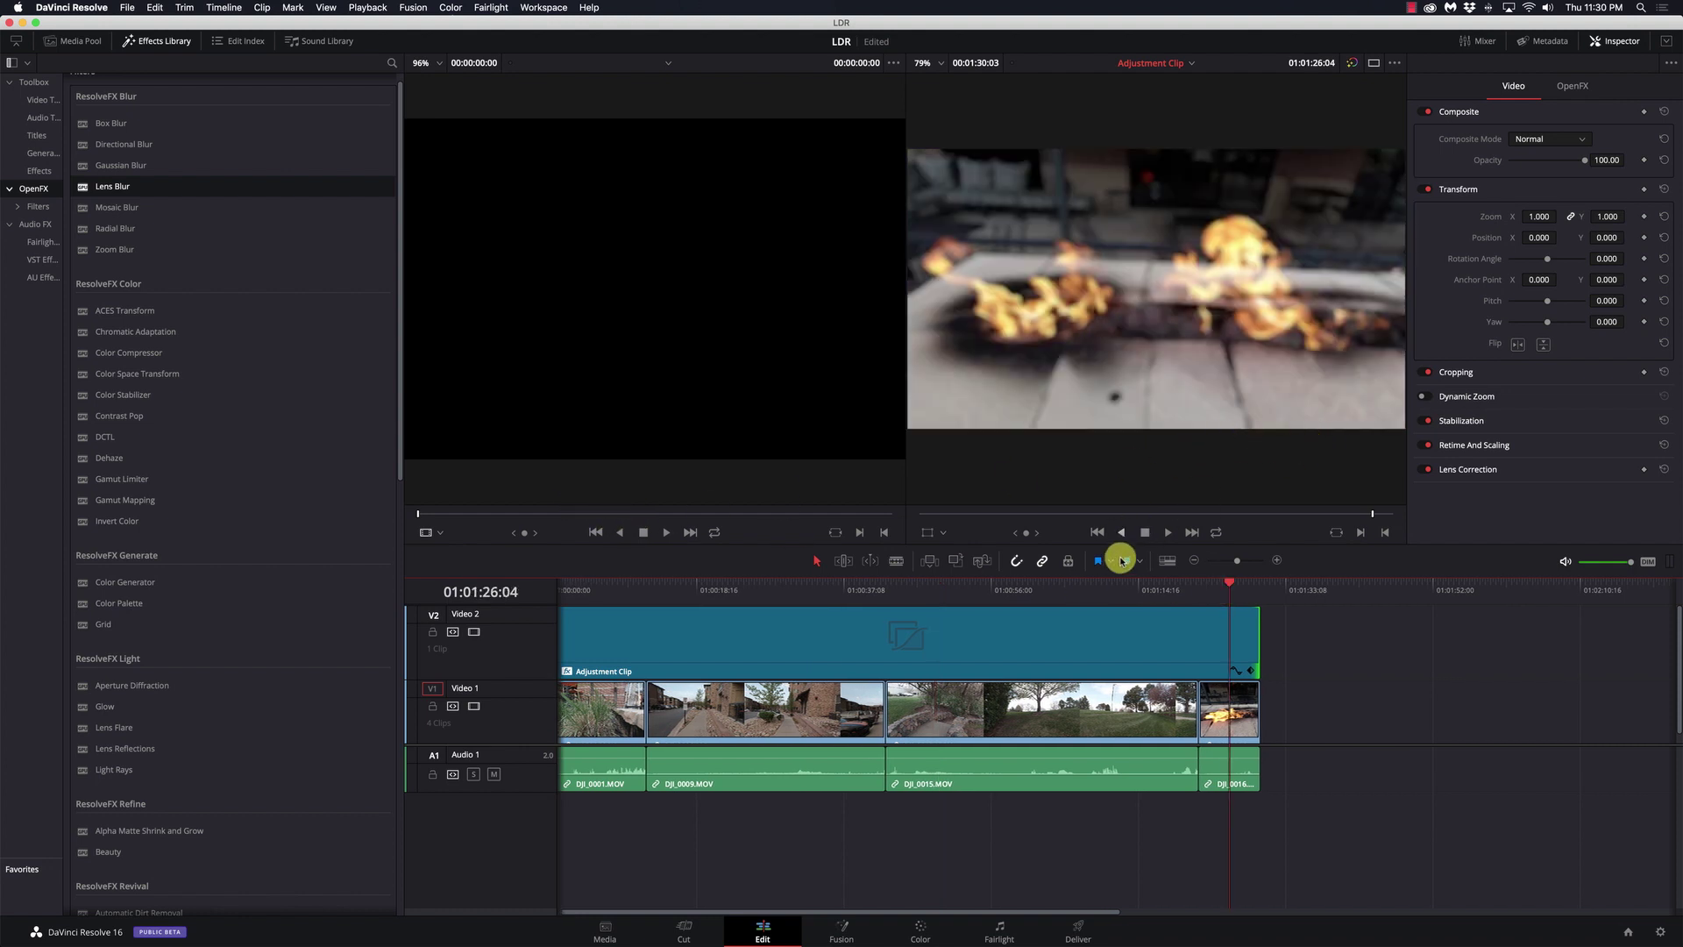
left_click(1102, 646)
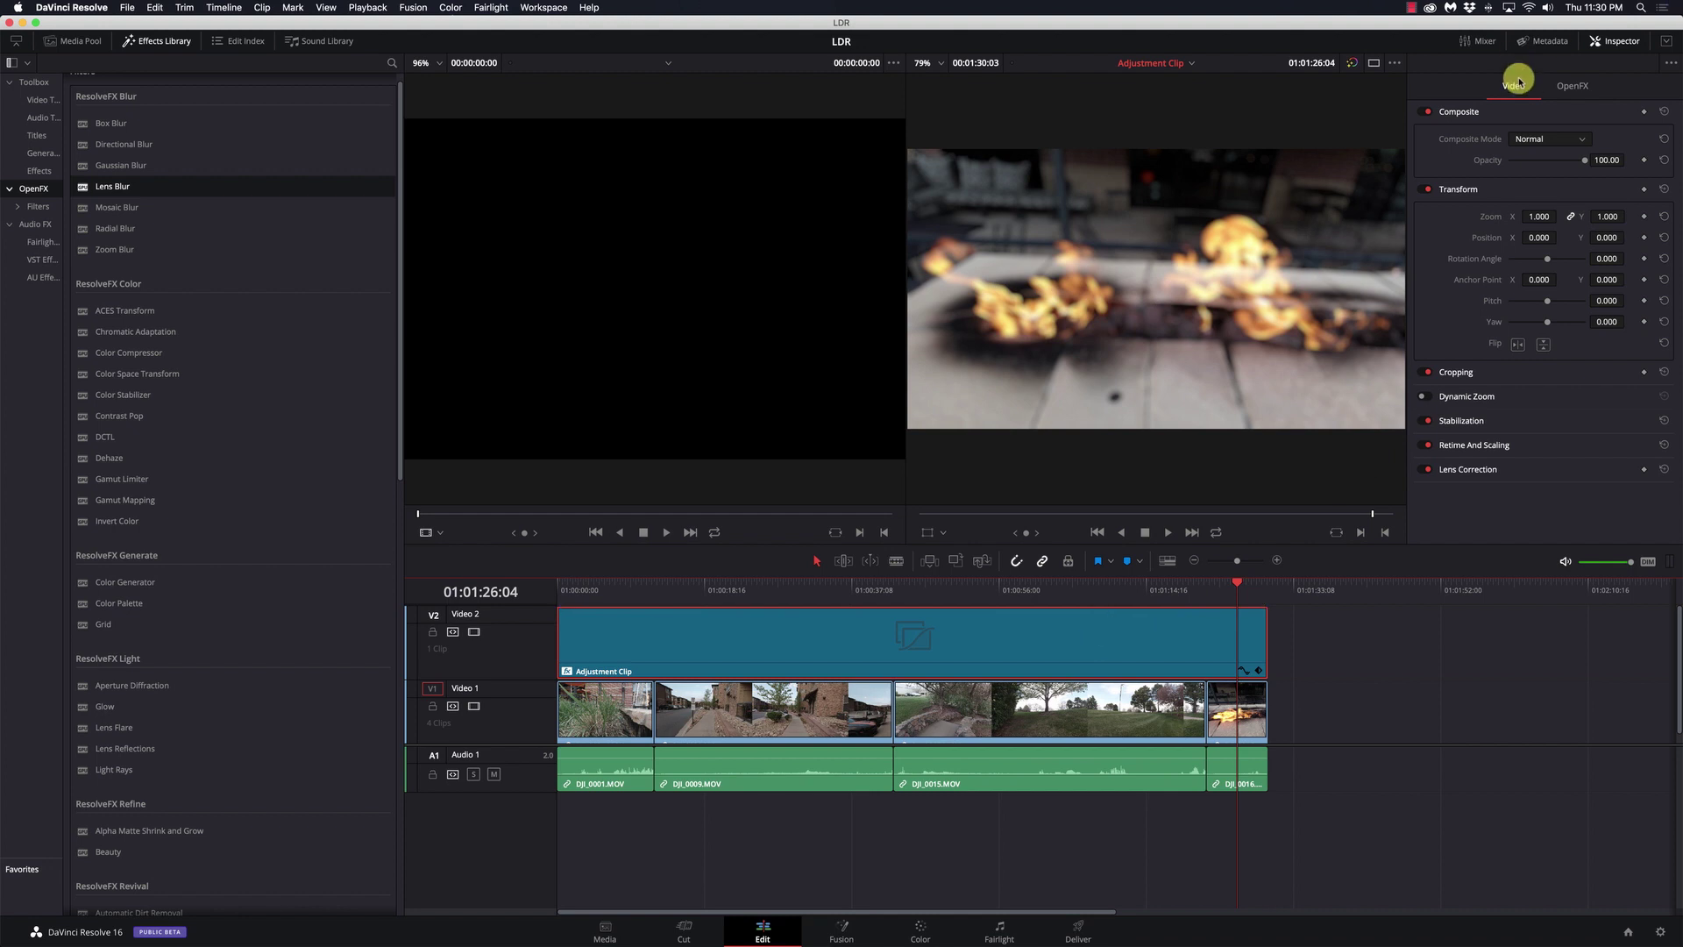
left_click(1572, 85)
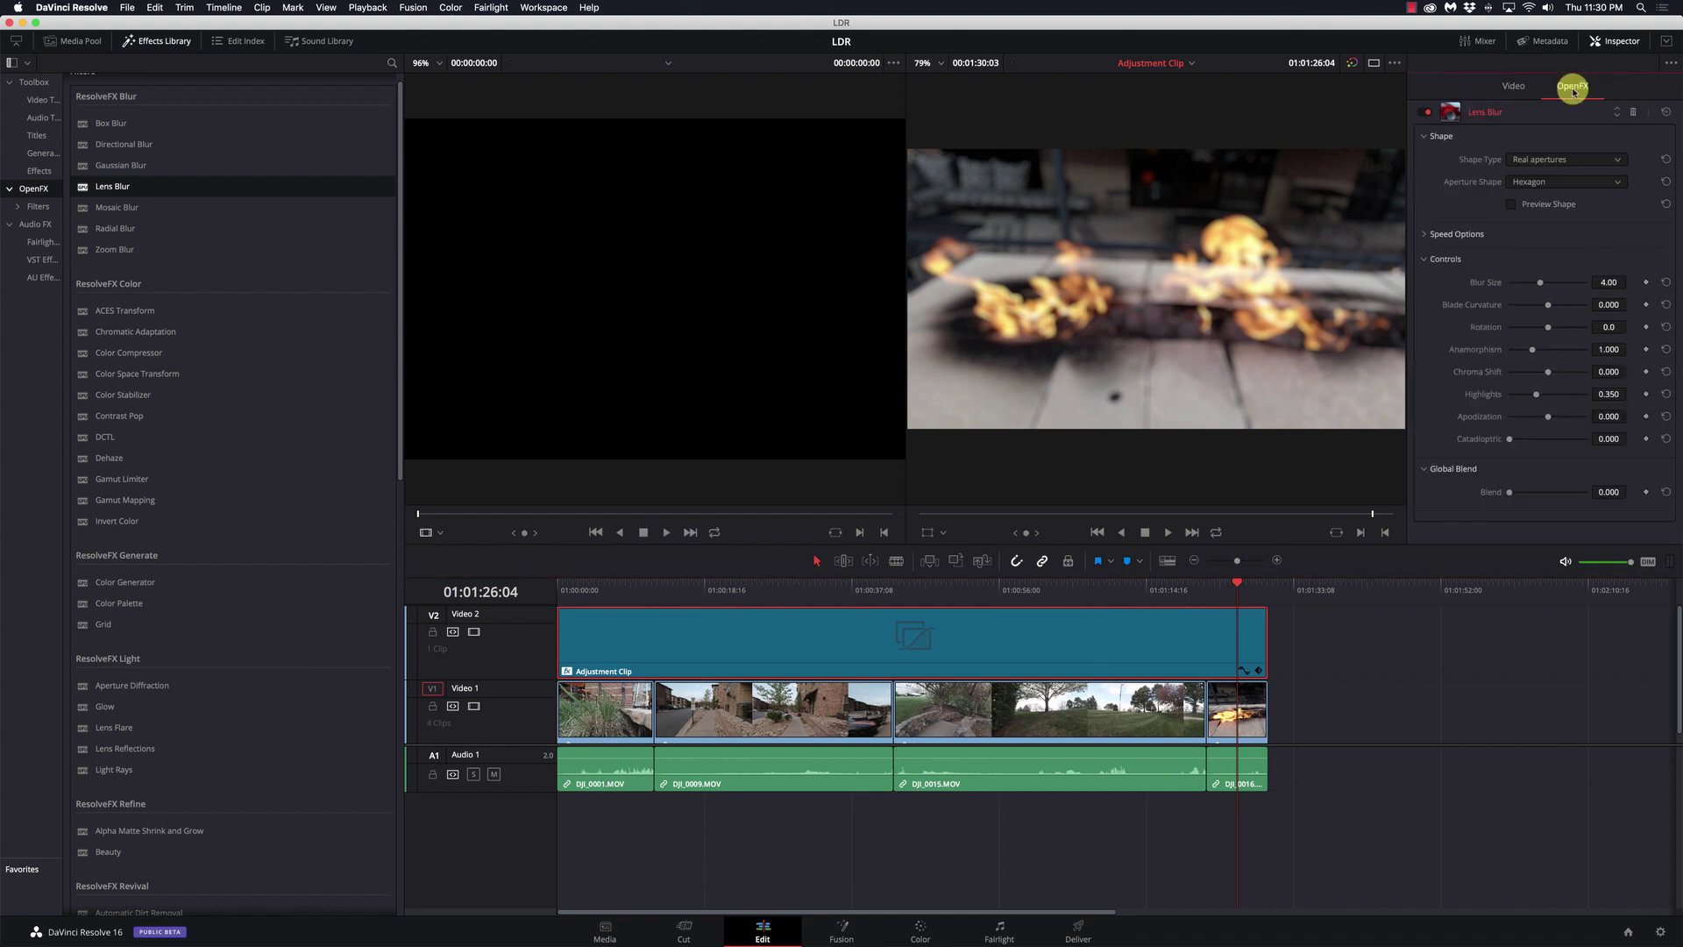
Delete Lens Blur from the Adjustment Clip and drag a fade-in at the clip's start
left_click(1632, 111)
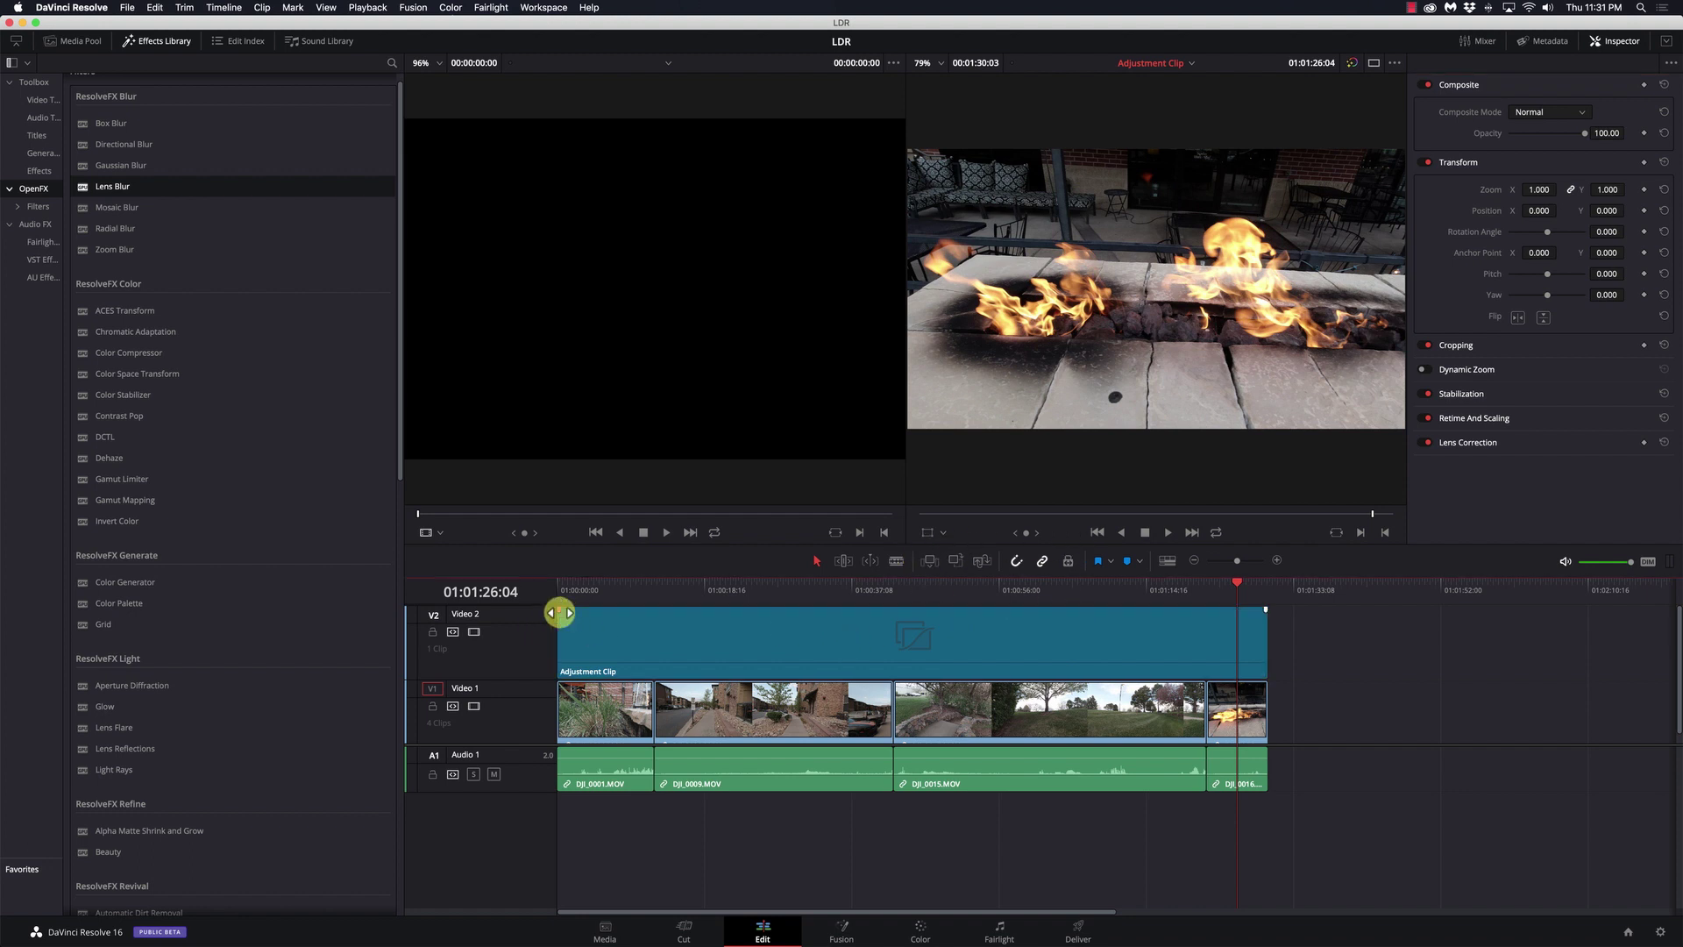
mouse_move(561, 611)
left_mouse_down()
mouse_move(907, 635)
mouse_move(699, 635)
mouse_move(969, 633)
mouse_move(553, 628)
mouse_move(1207, 650)
mouse_move(515, 631)
left_mouse_up()
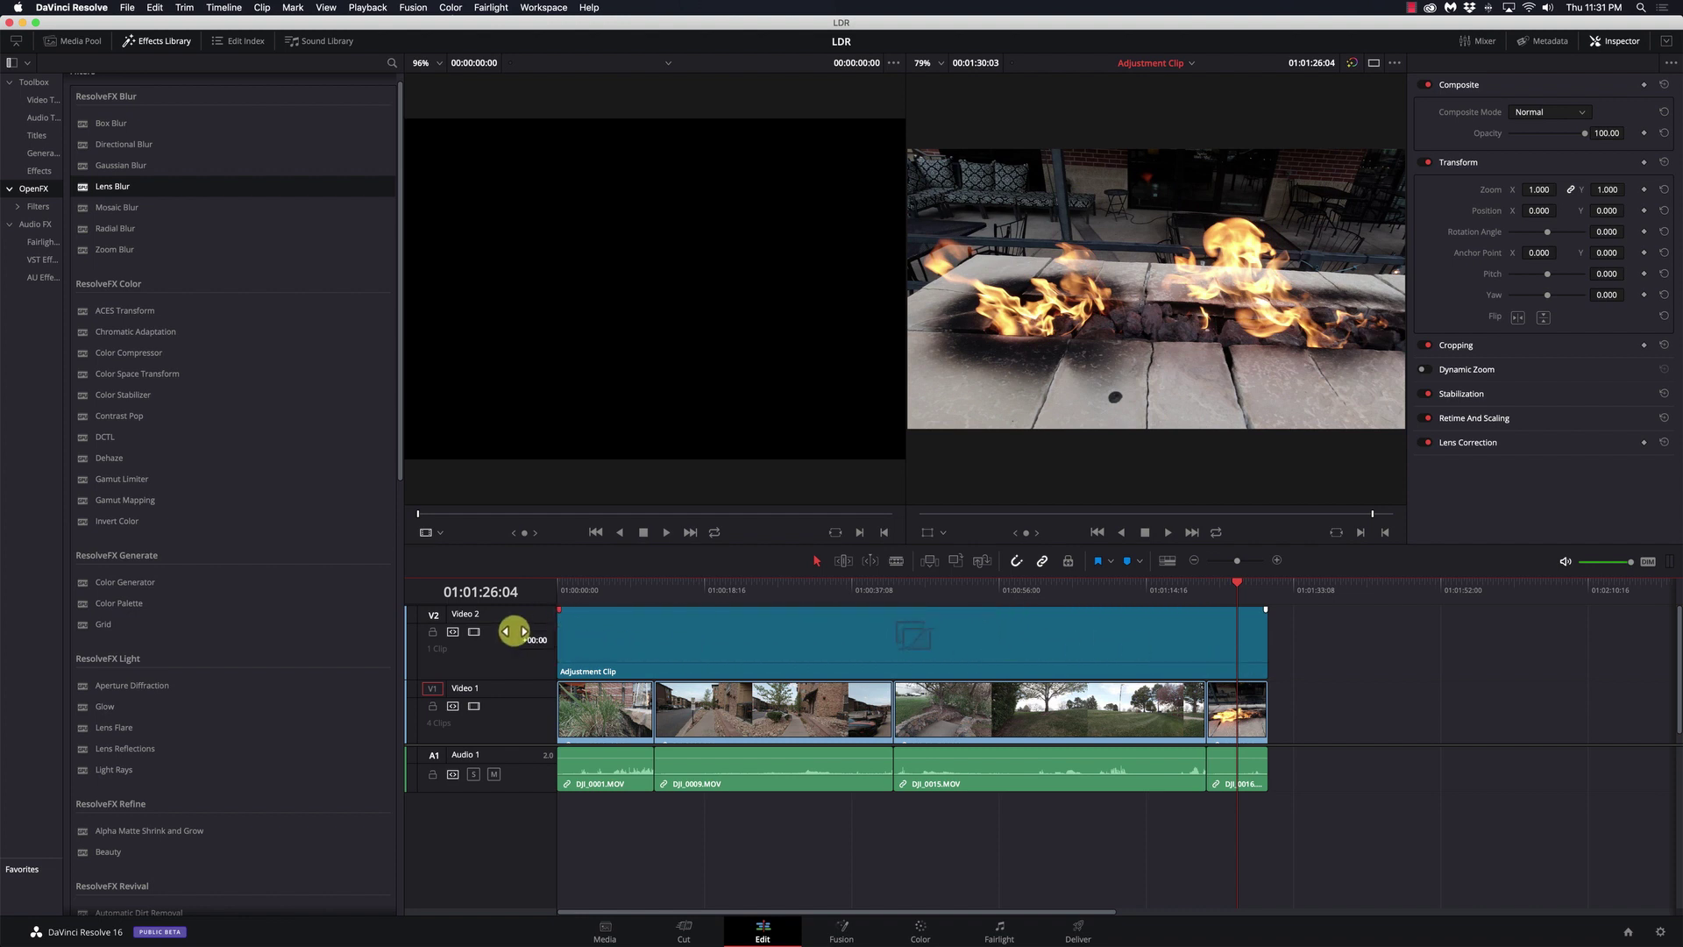
Switch to the Color page with the clip strip shown, scrubbing back to the apartment walkway clip
left_click(920, 932)
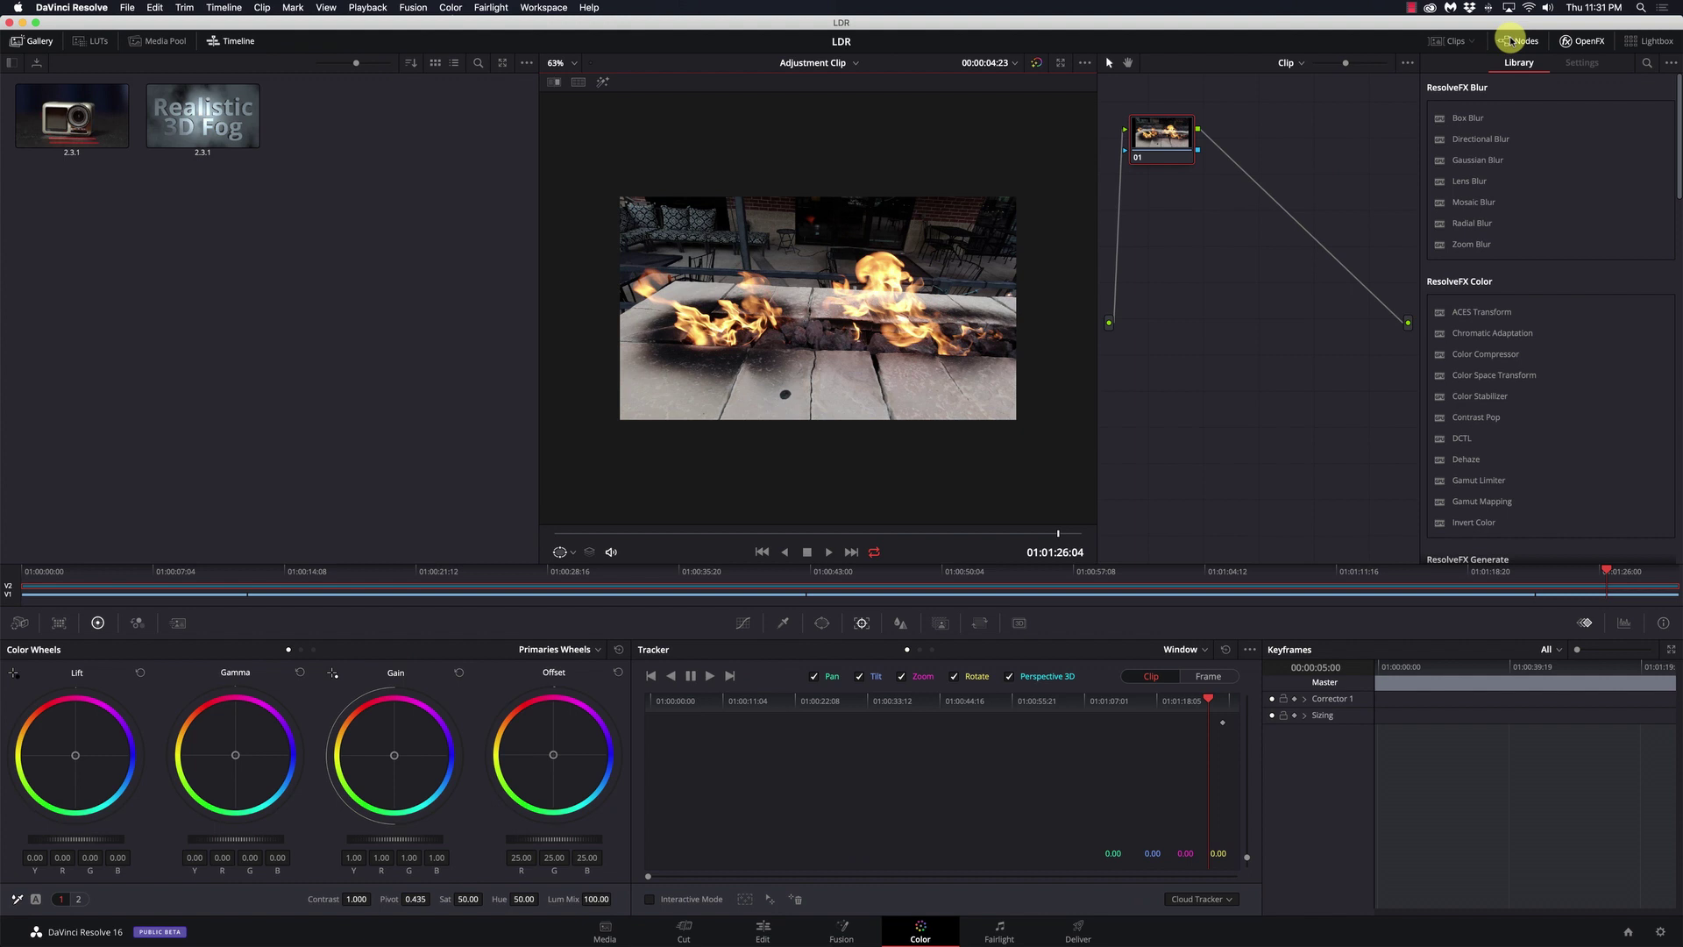
left_click(1451, 40)
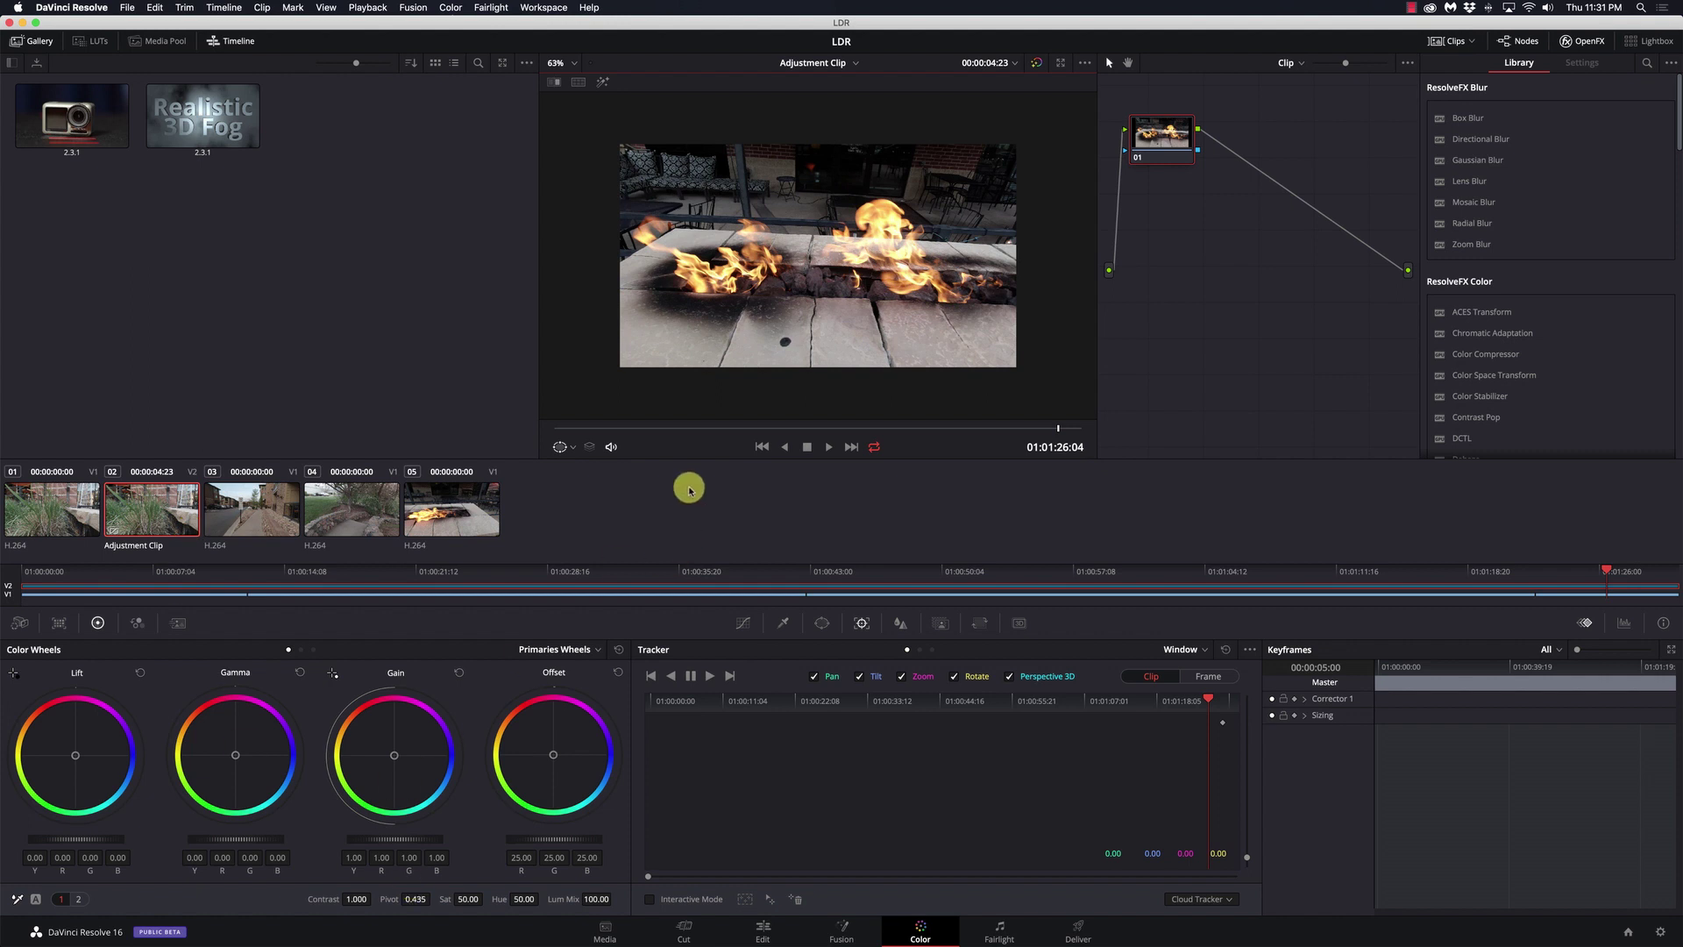
left_click_drag(769, 430, 714, 428)
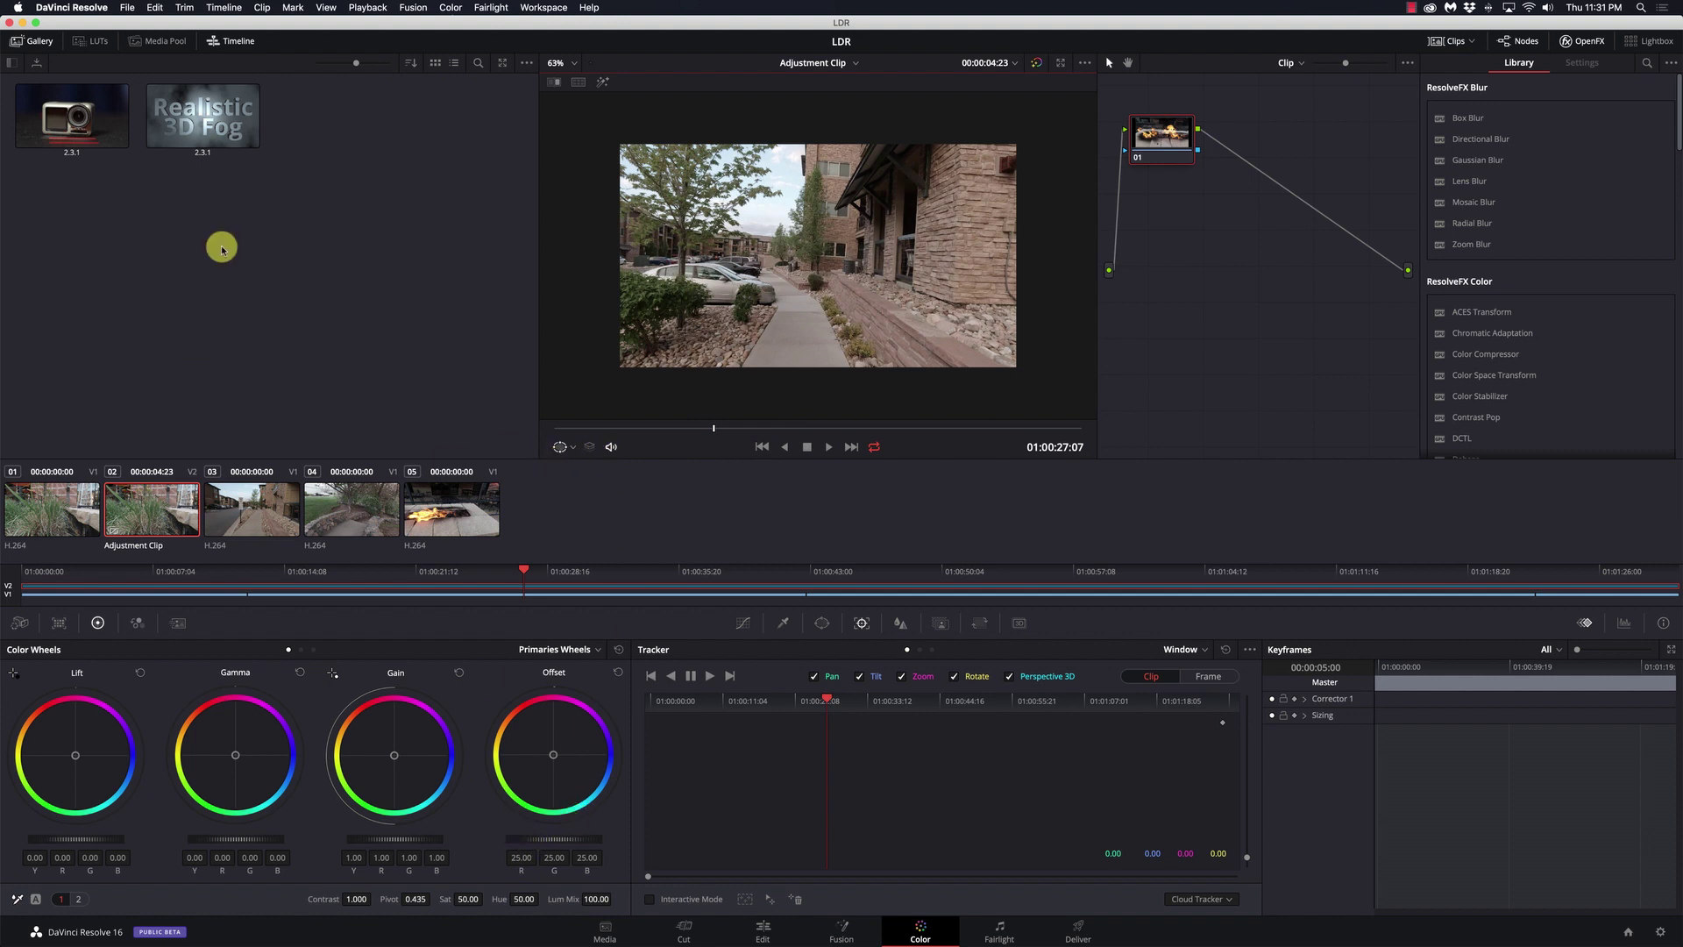
Apply a Cinelike-D LUT to the Adjustment Clip, show the RGB parade, and select grass clip 01
left_click(98, 43)
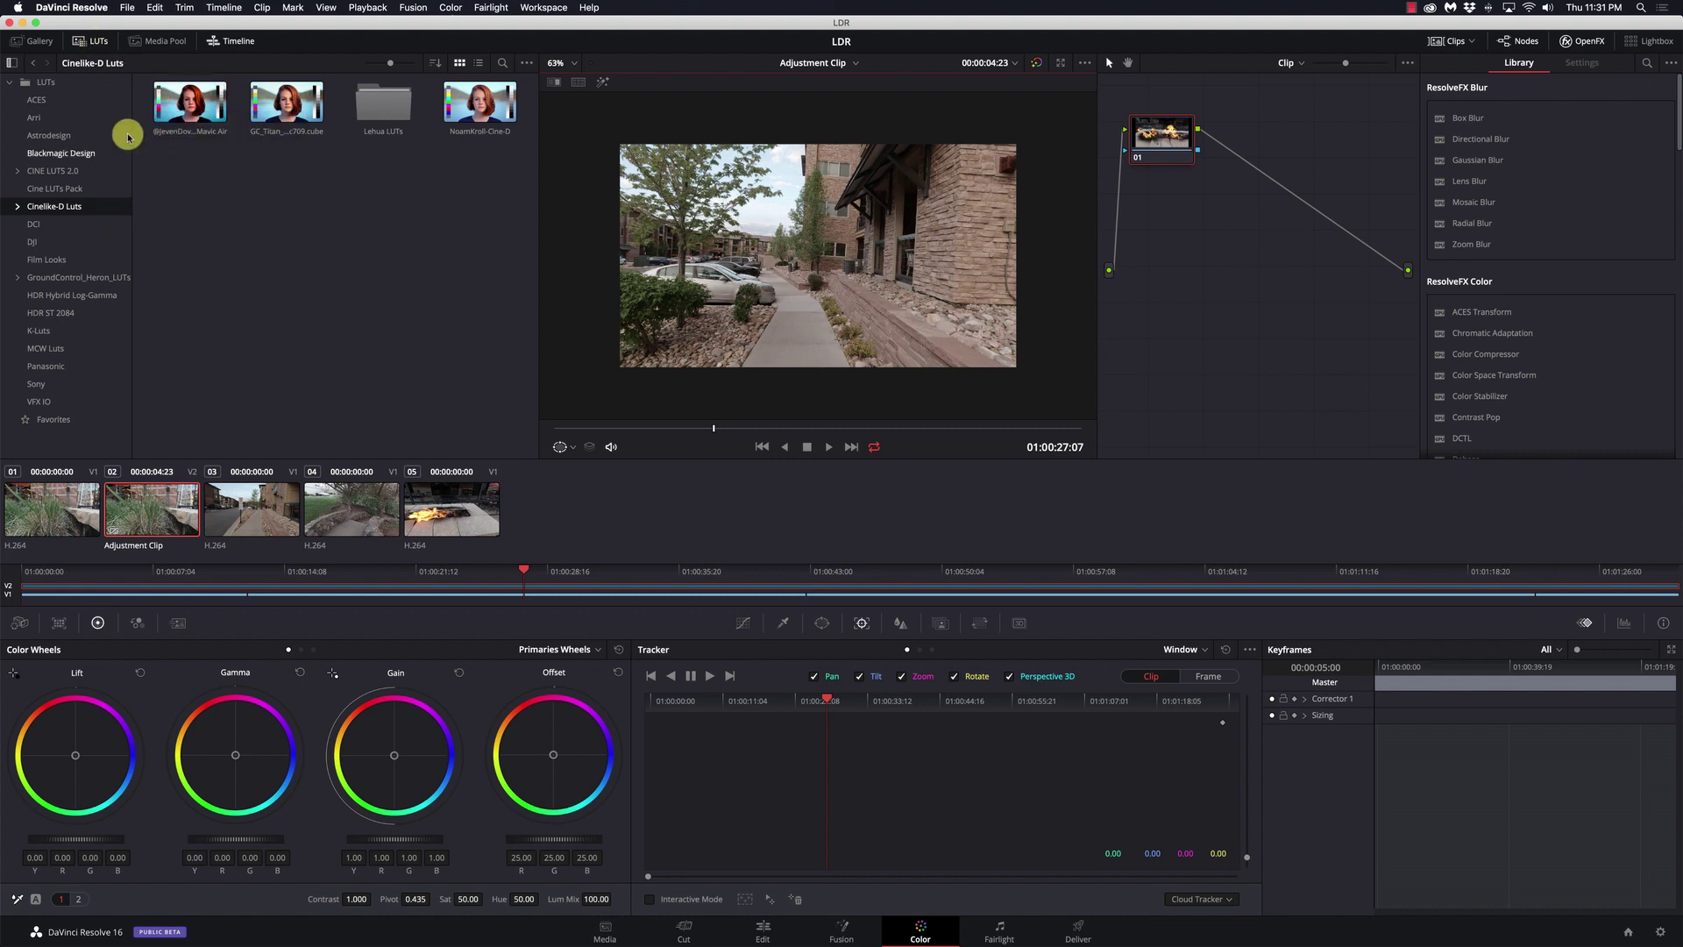
double_click(480, 104)
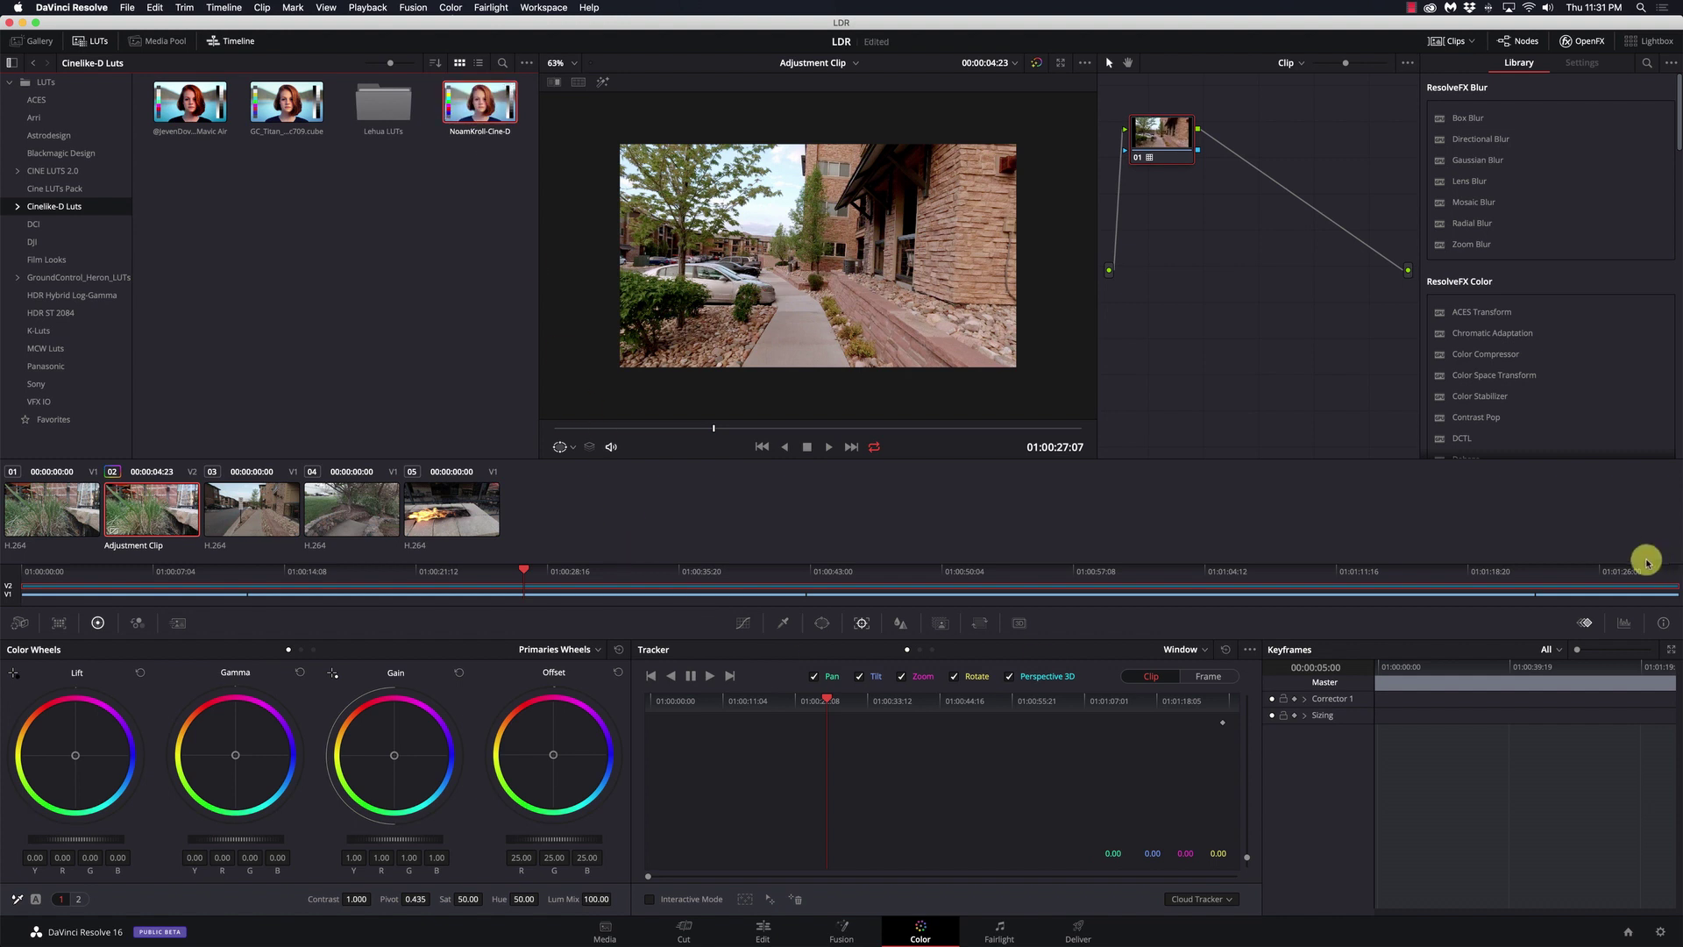
left_click(1624, 622)
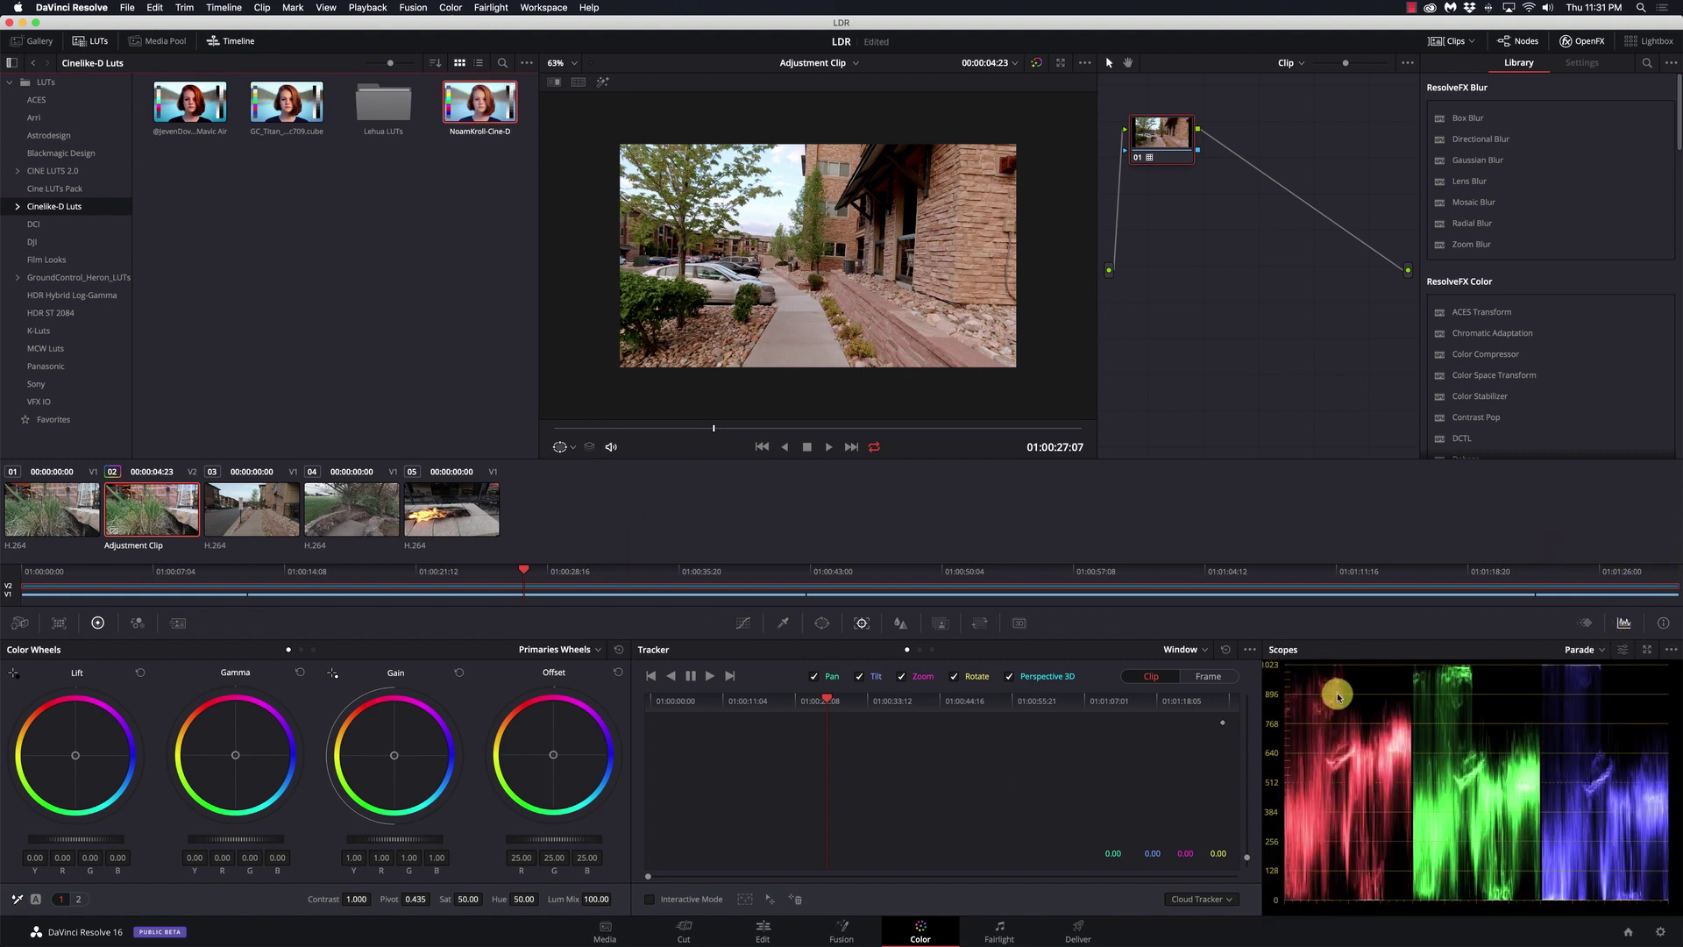
left_click(63, 515)
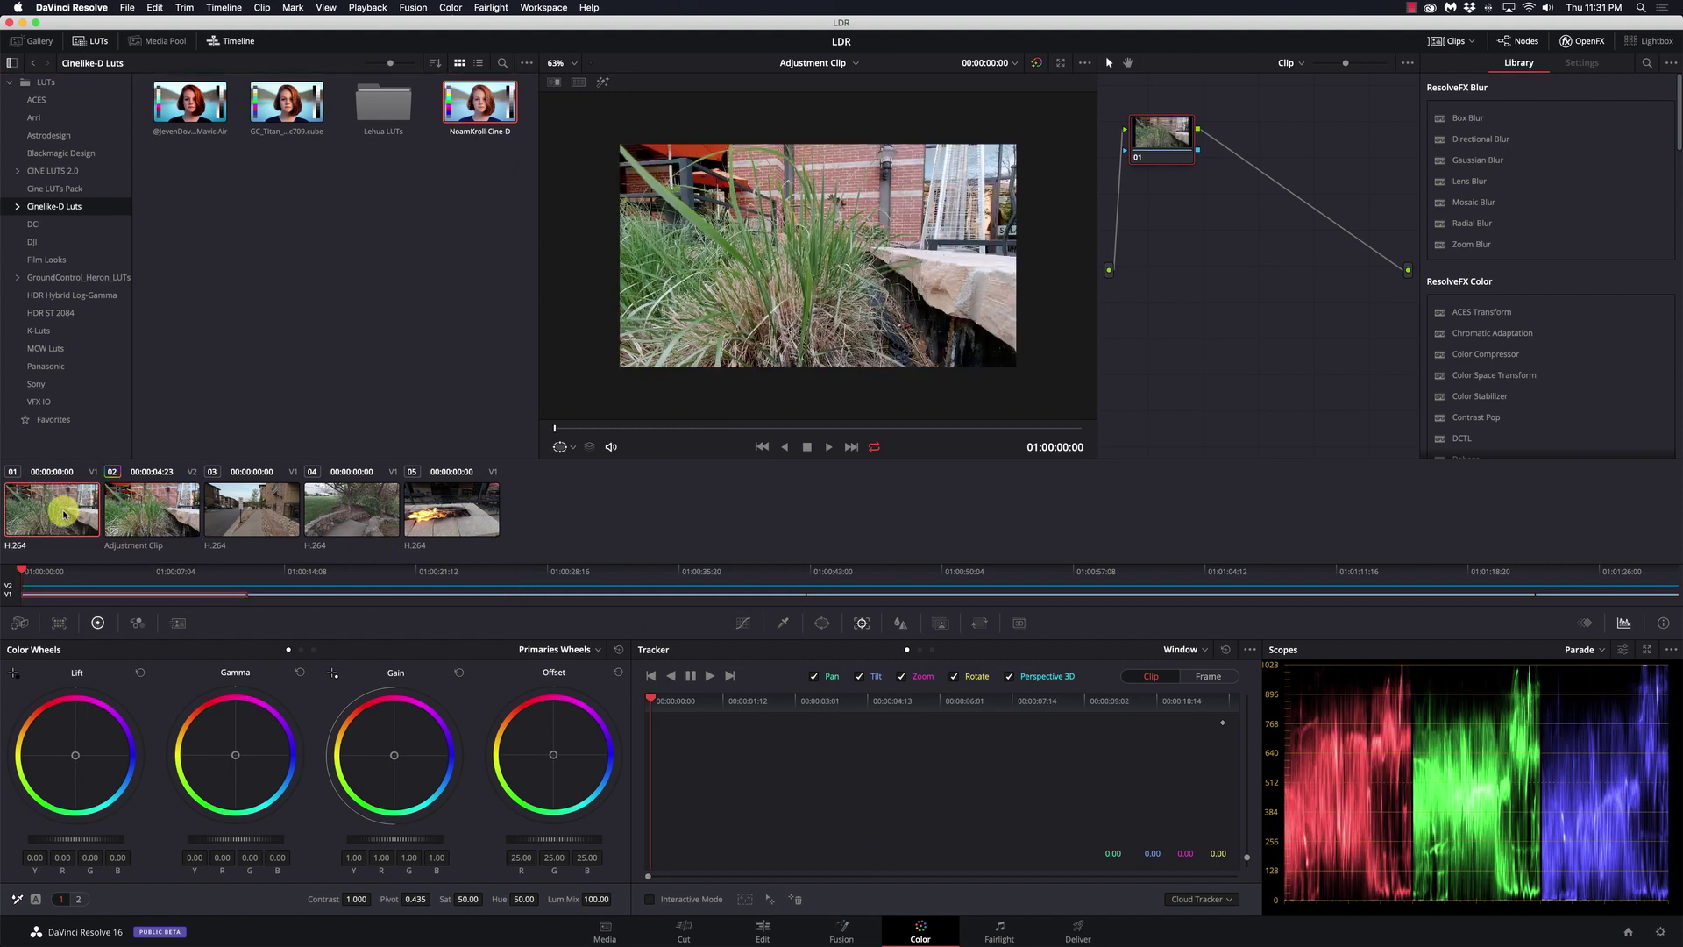
Raise Lift slightly and lower Gain on the sidewalk clip
left_click(240, 515)
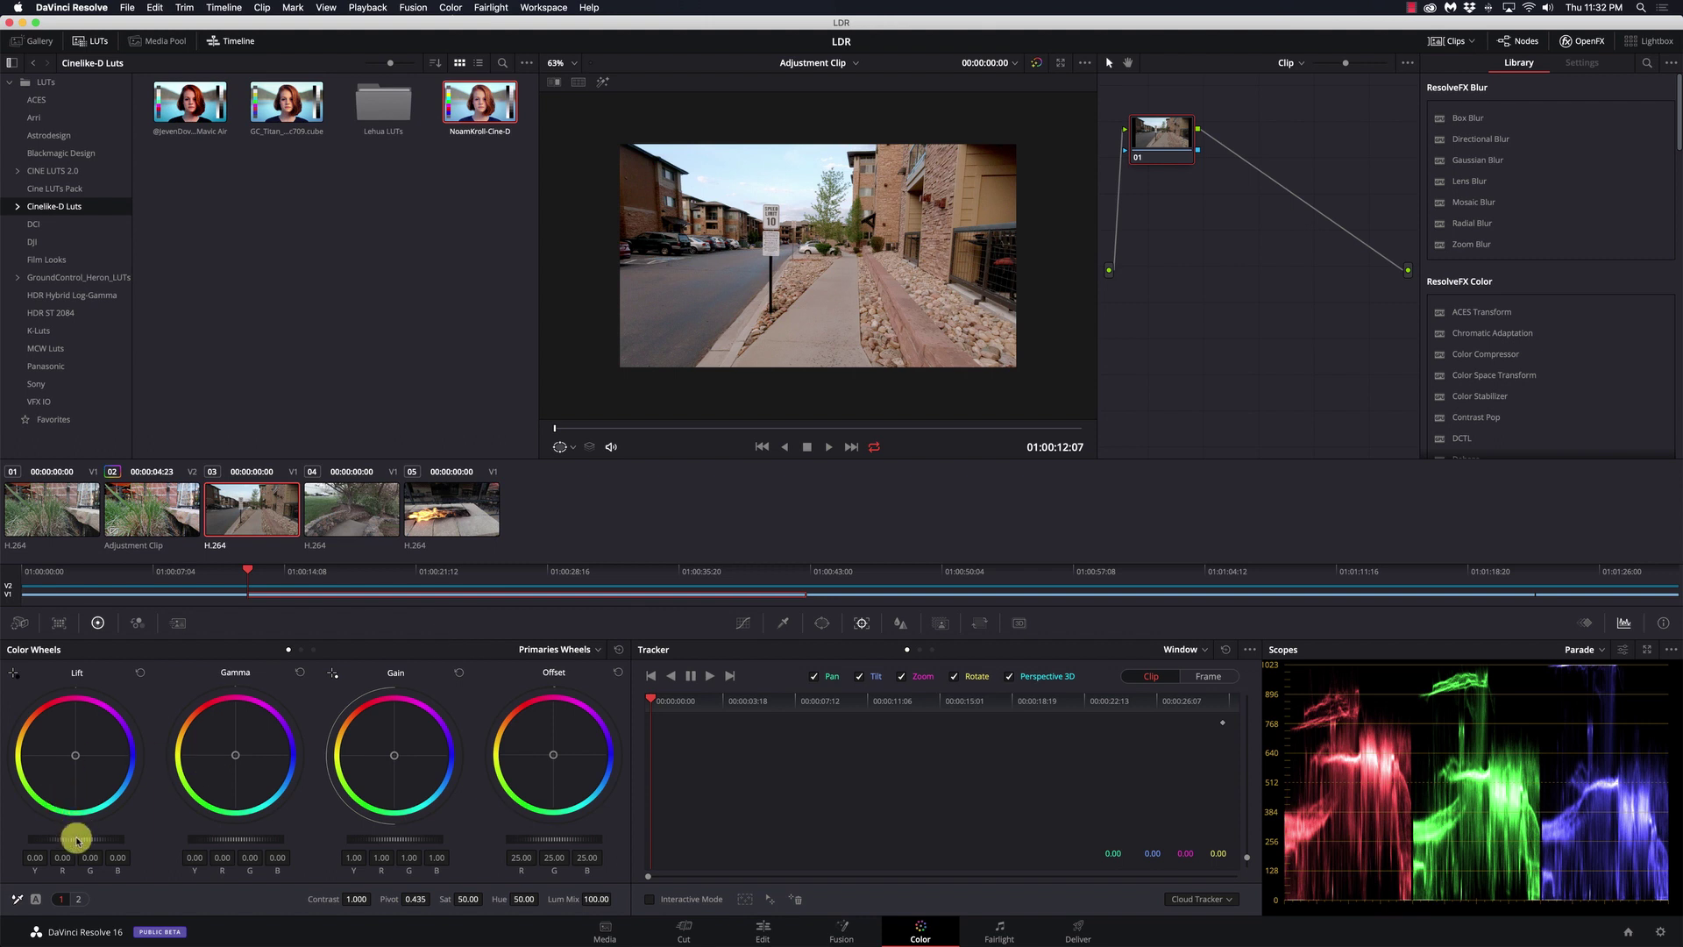
left_click_drag(76, 837, 118, 841)
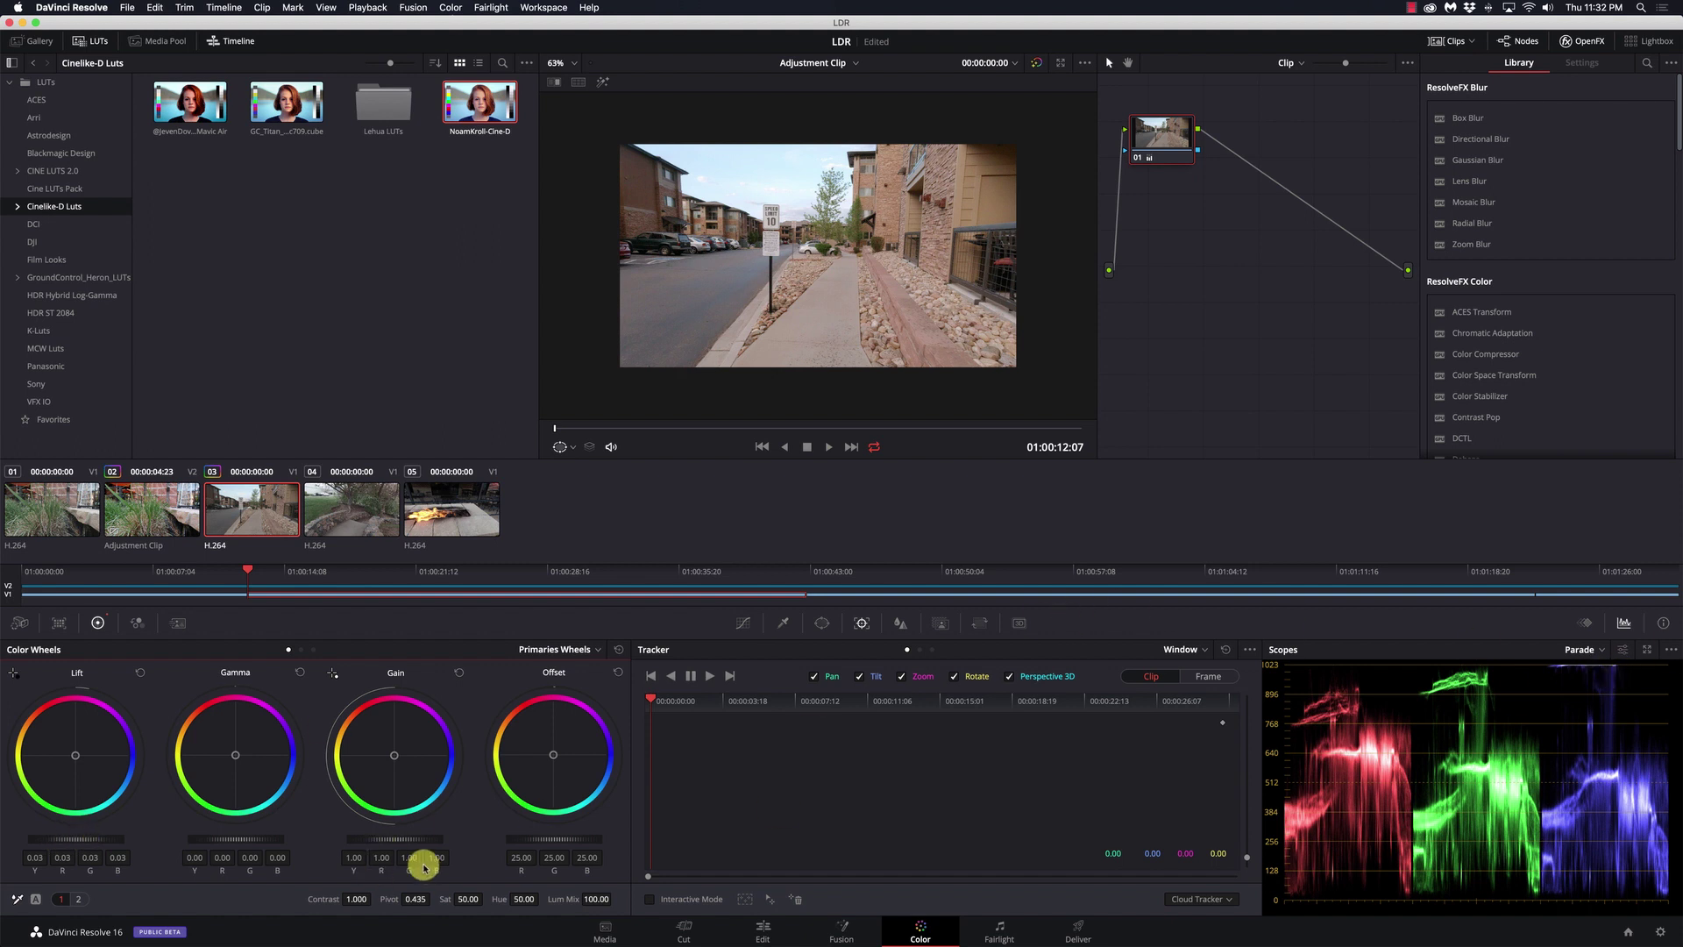
left_click_drag(426, 839, 369, 839)
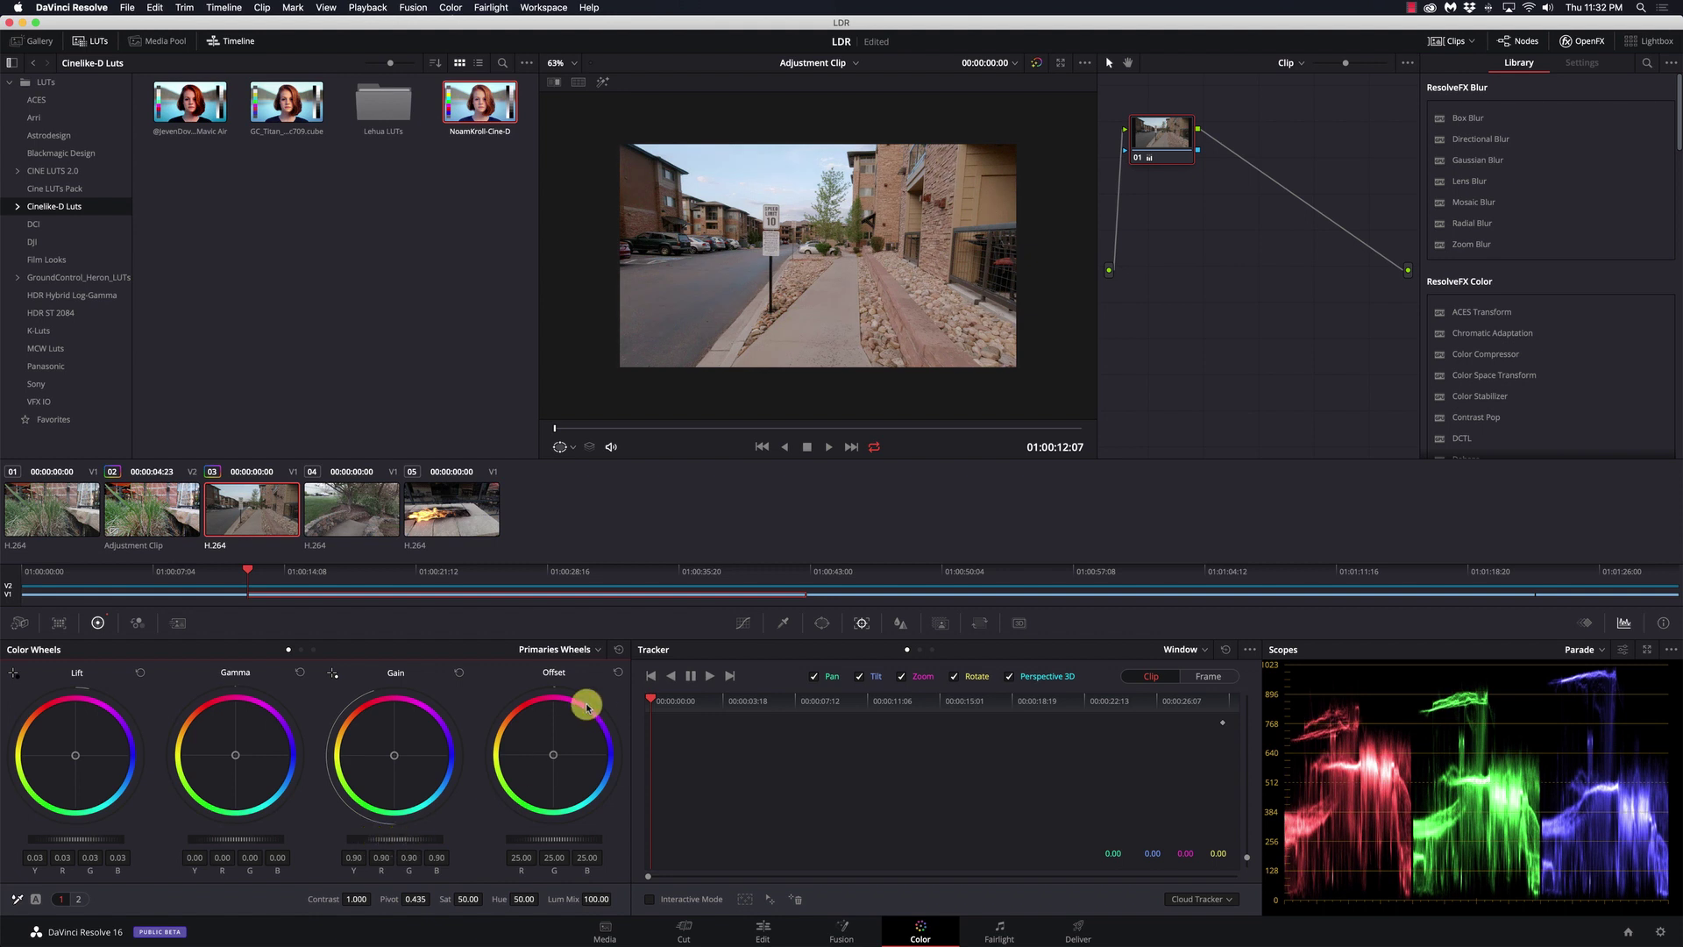
Lower Gain on the stone-path clip, then lower Gain and raise Lift on the fire-pit clip
left_click(371, 522)
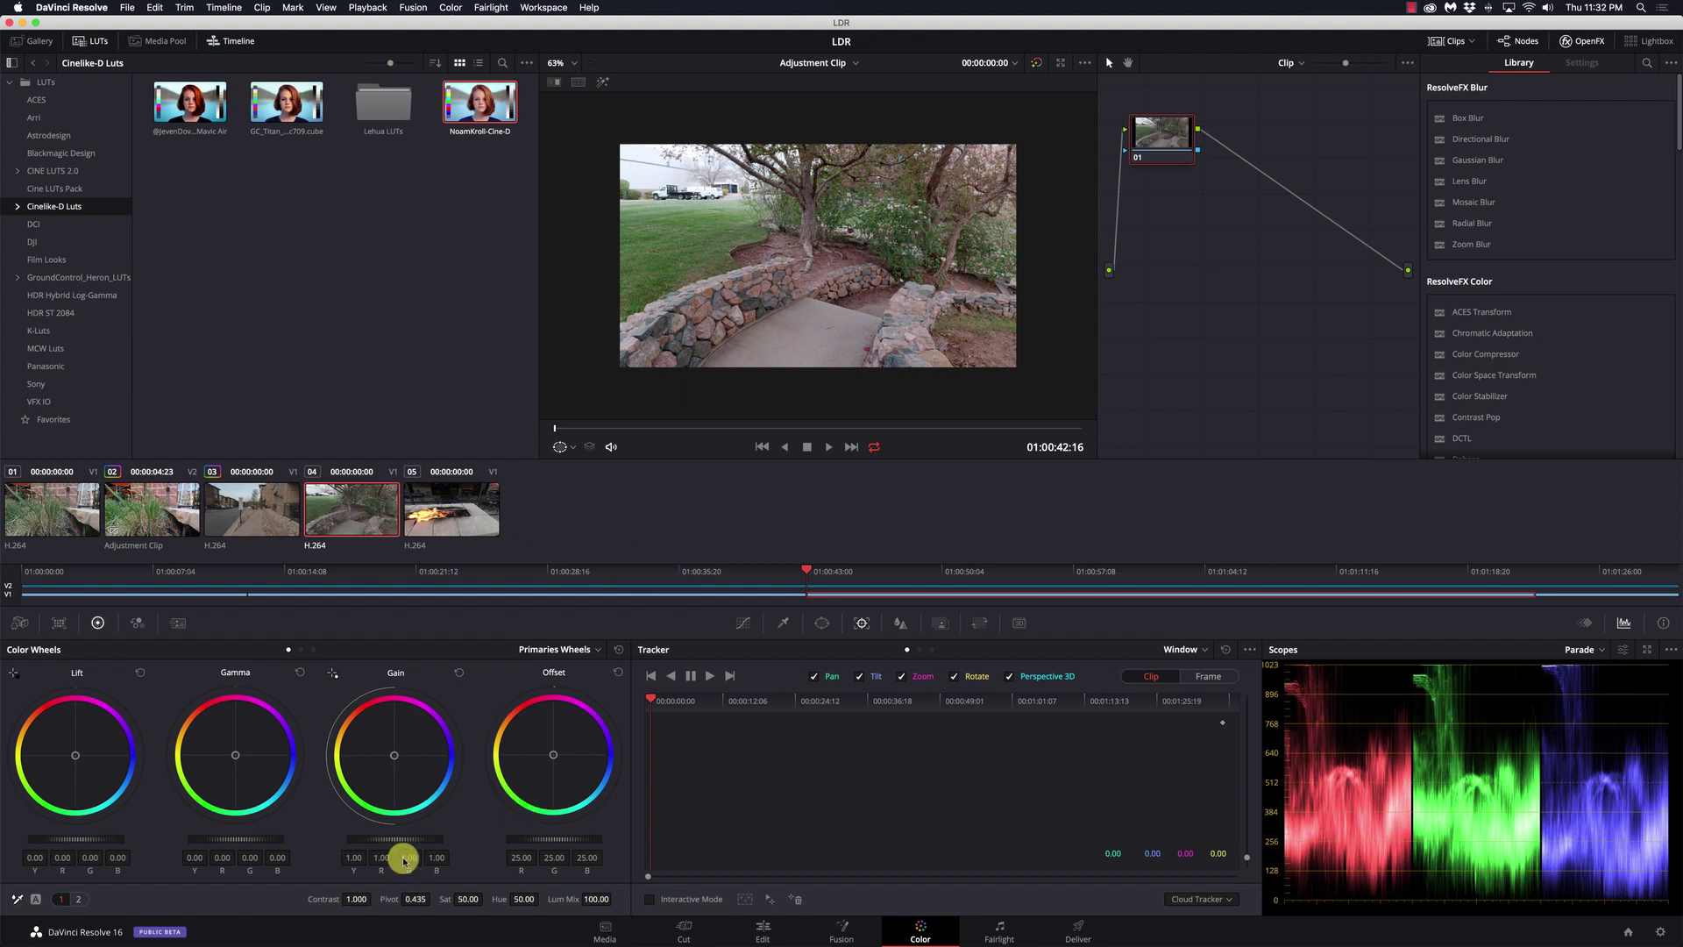
left_click_drag(419, 840, 338, 834)
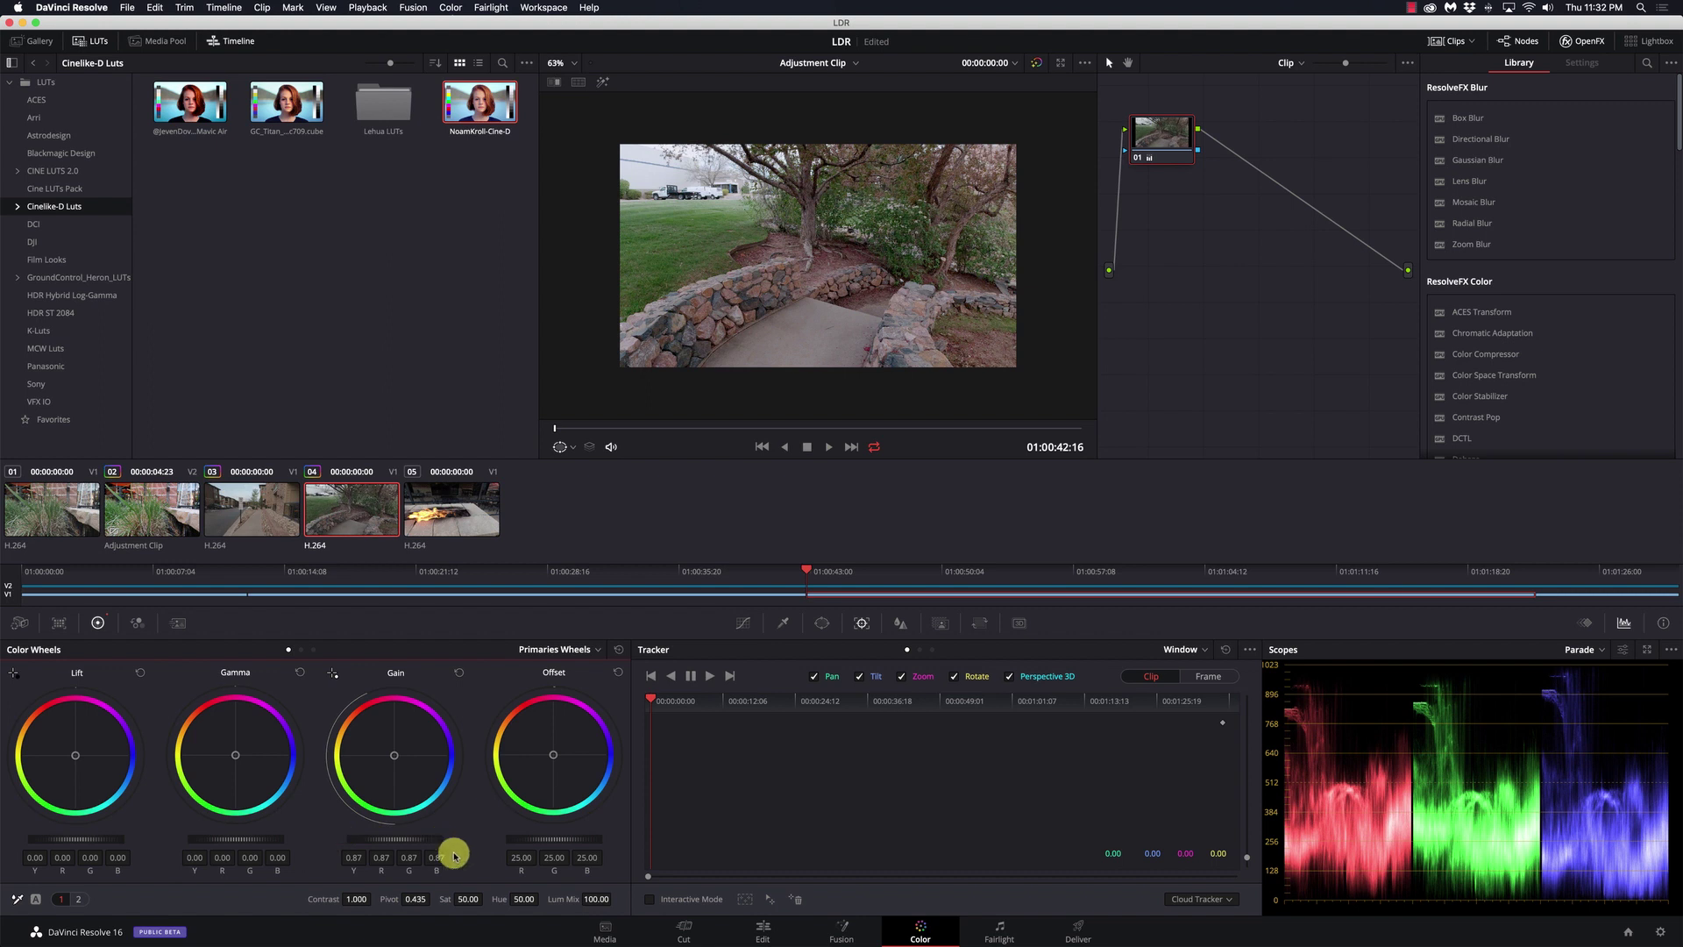
left_click(438, 527)
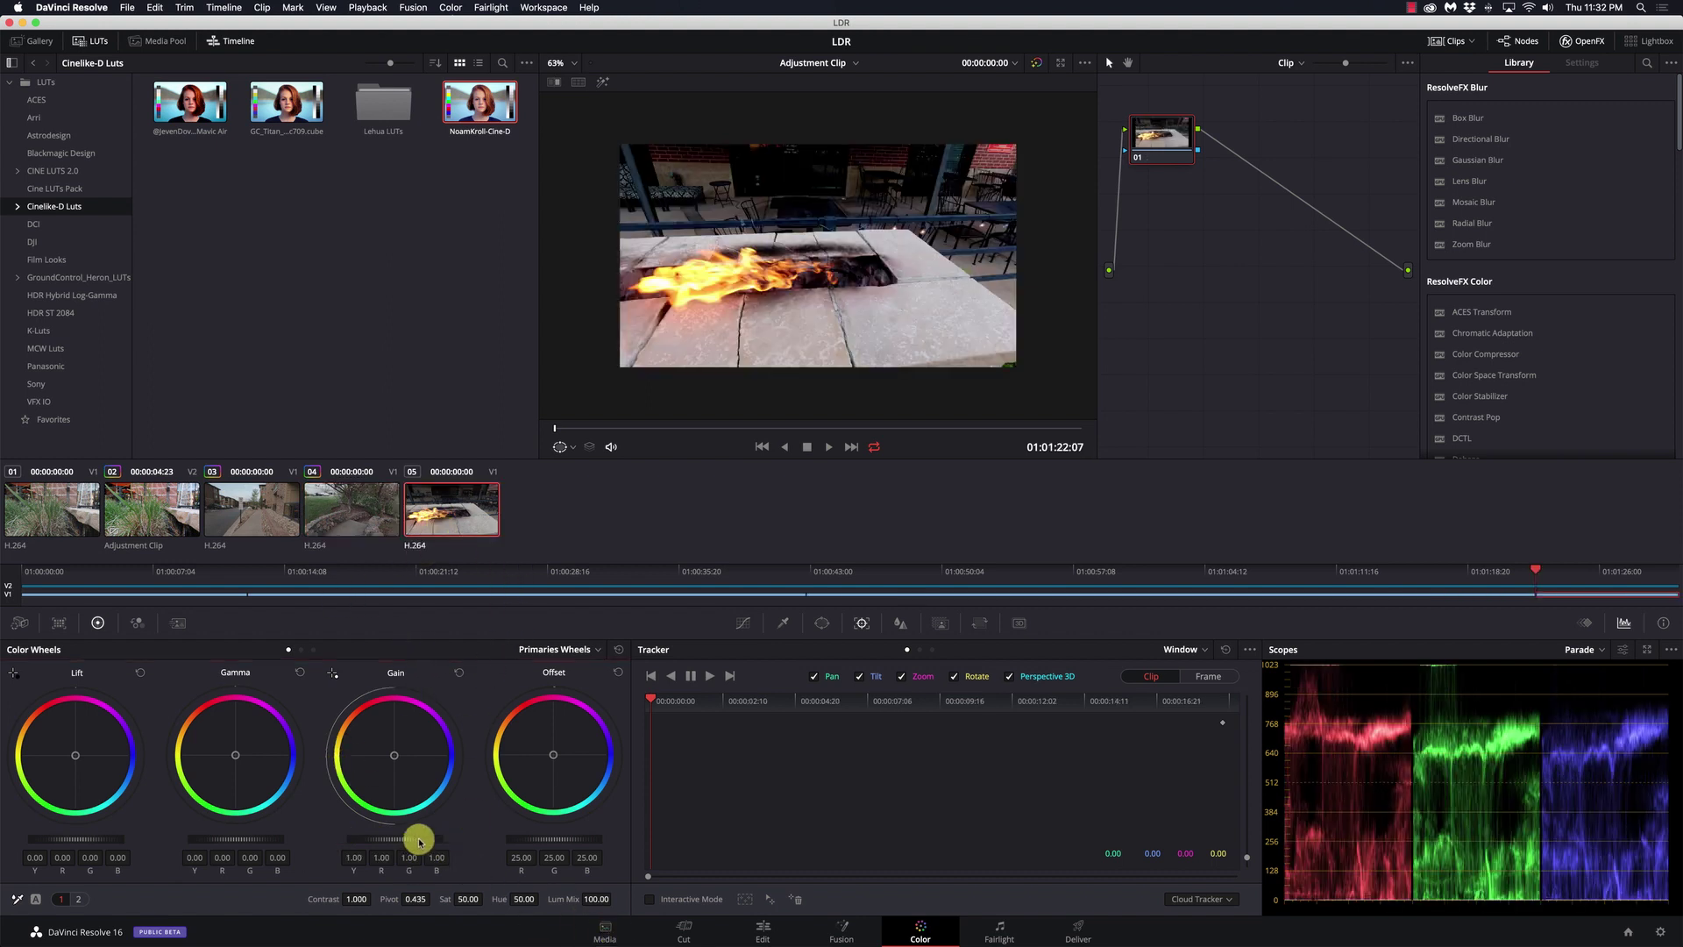
left_click_drag(418, 844, 312, 827)
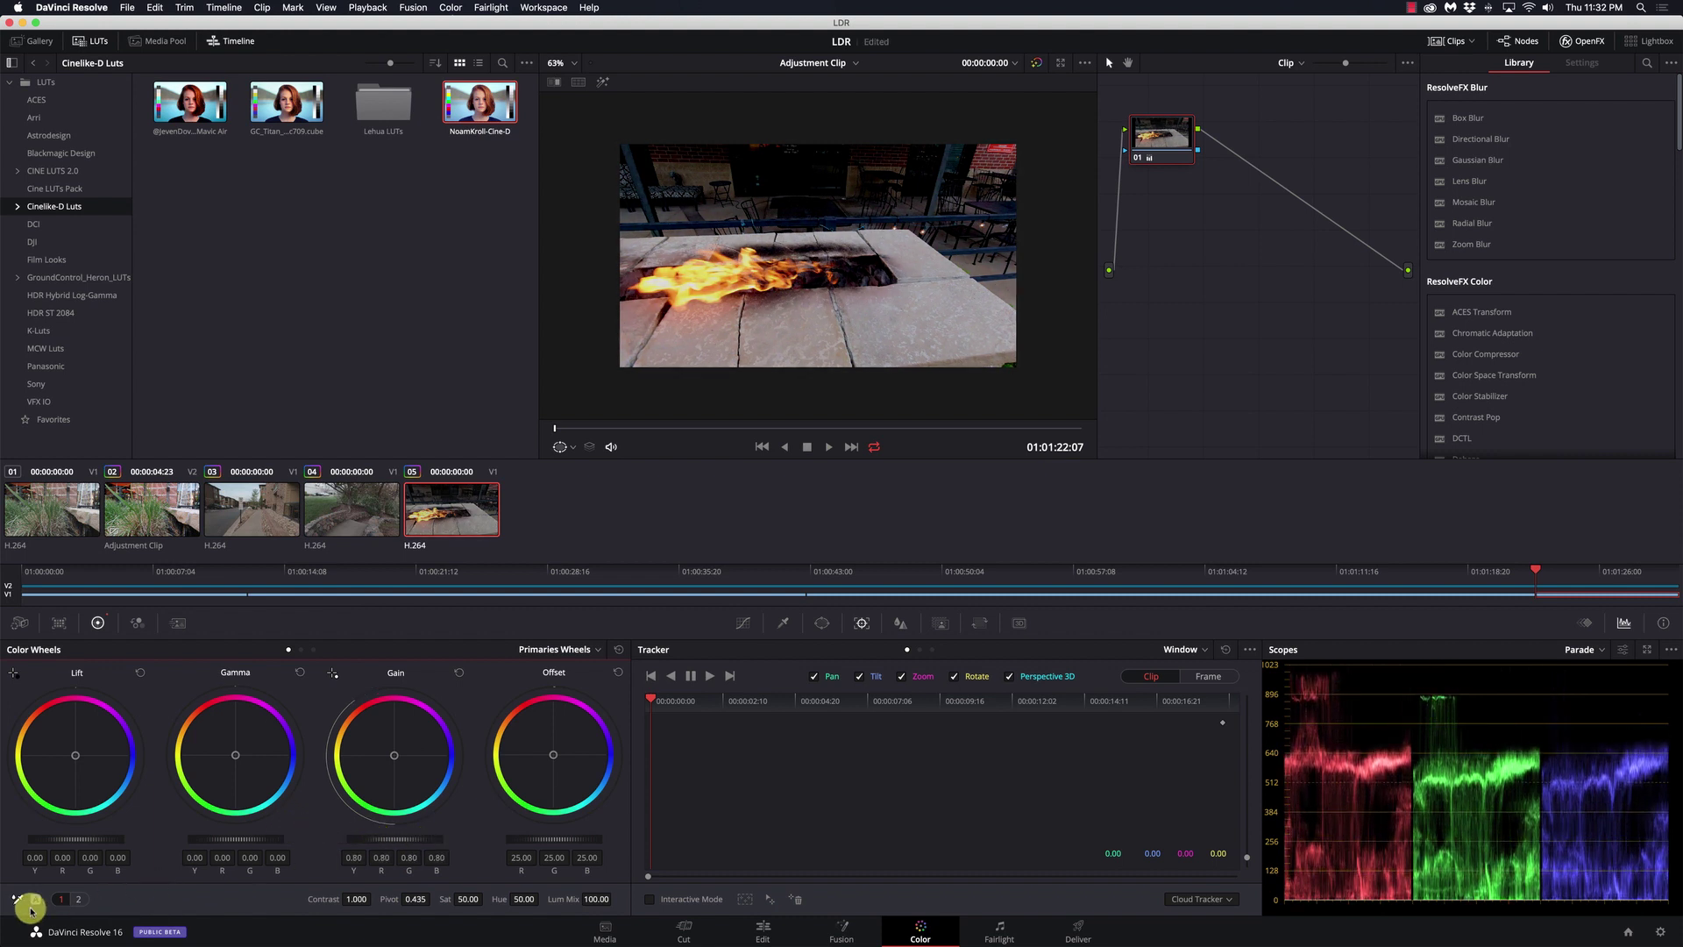
mouse_move(69, 838)
left_mouse_down()
mouse_move(138, 844)
mouse_move(102, 841)
left_mouse_up()
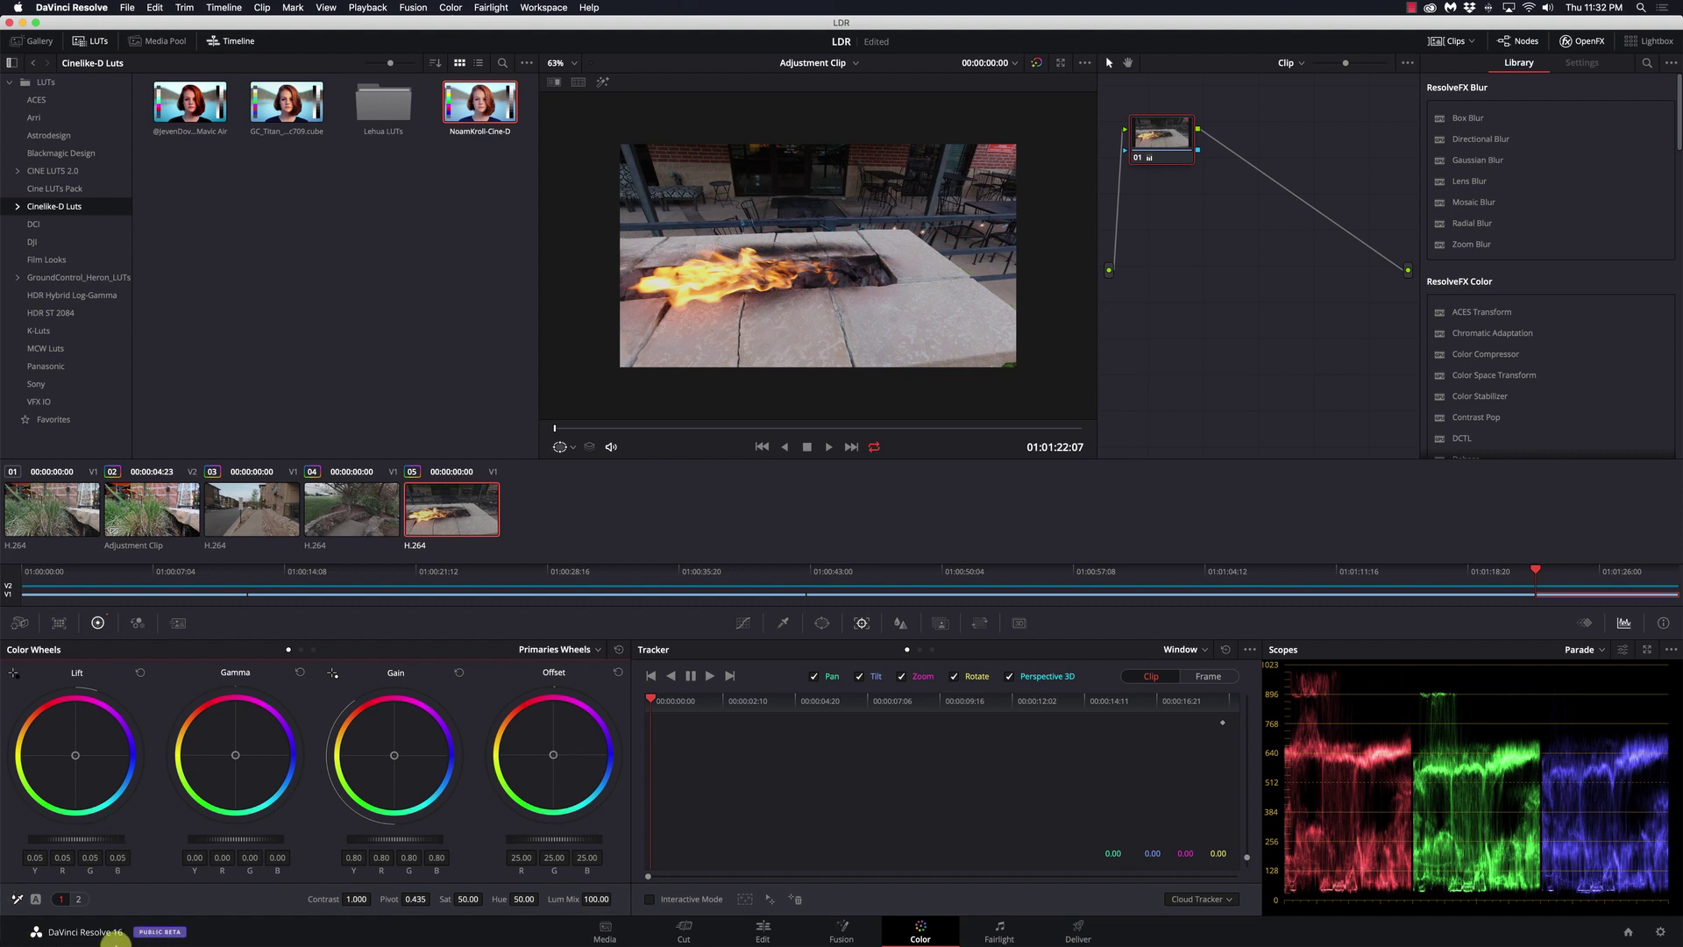
On the Edit page, review the sidewalk, bench and grass shots, then drag Contrast Pop onto the Adjustment Clip
left_click(761, 935)
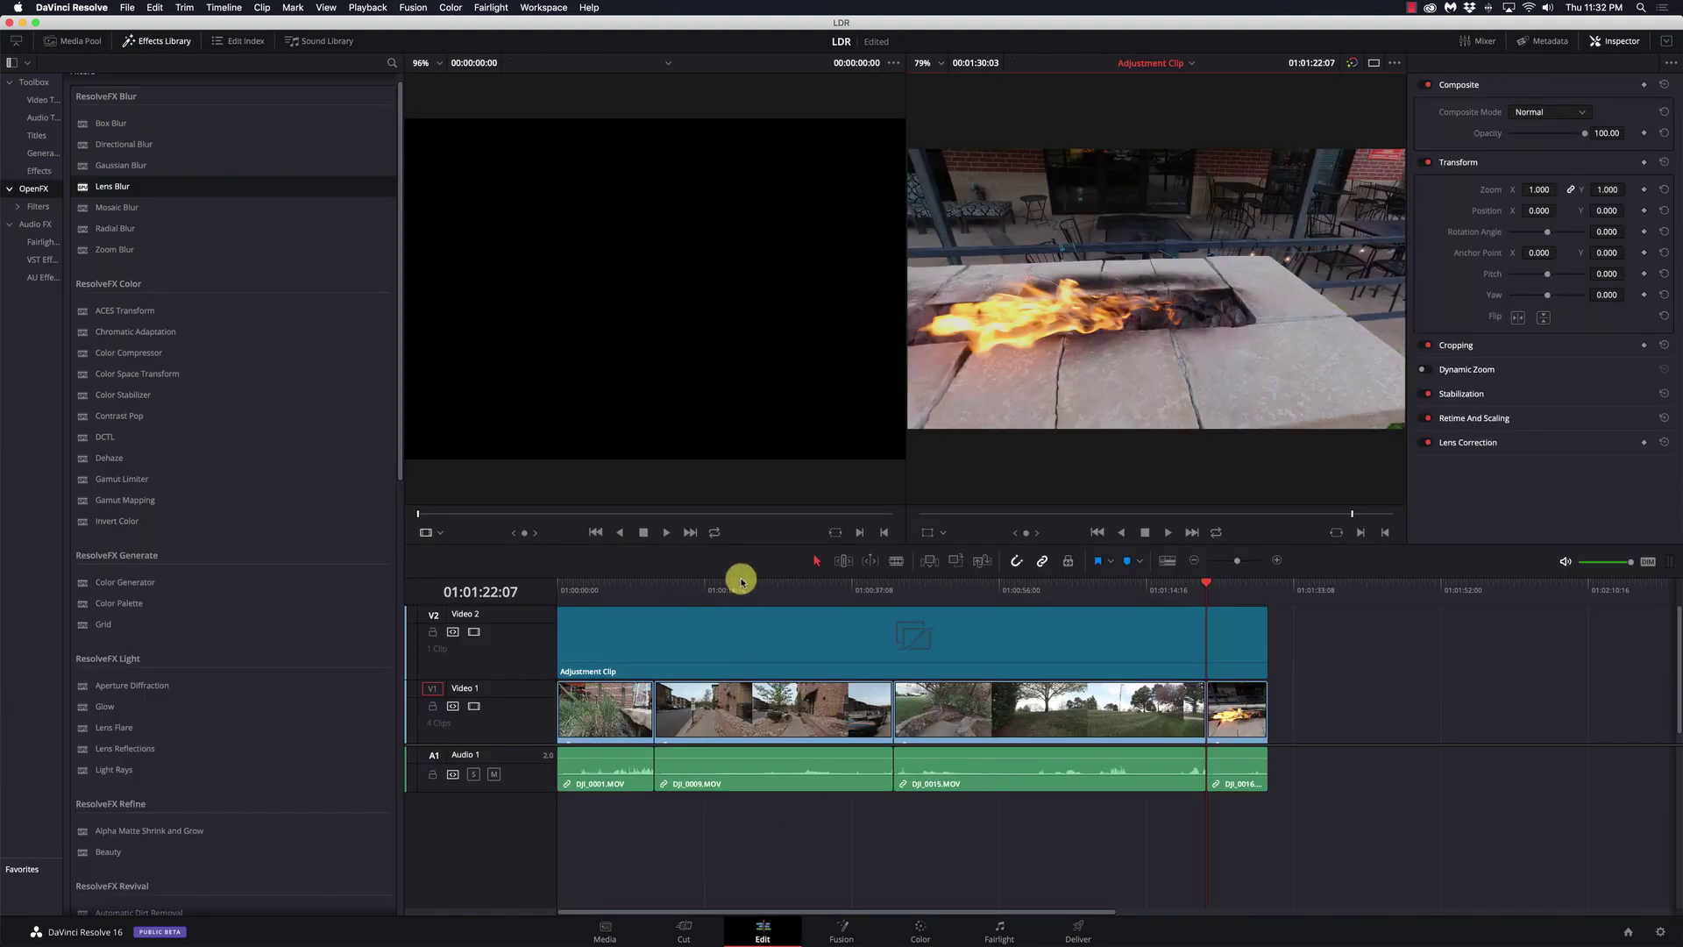
left_click(703, 591)
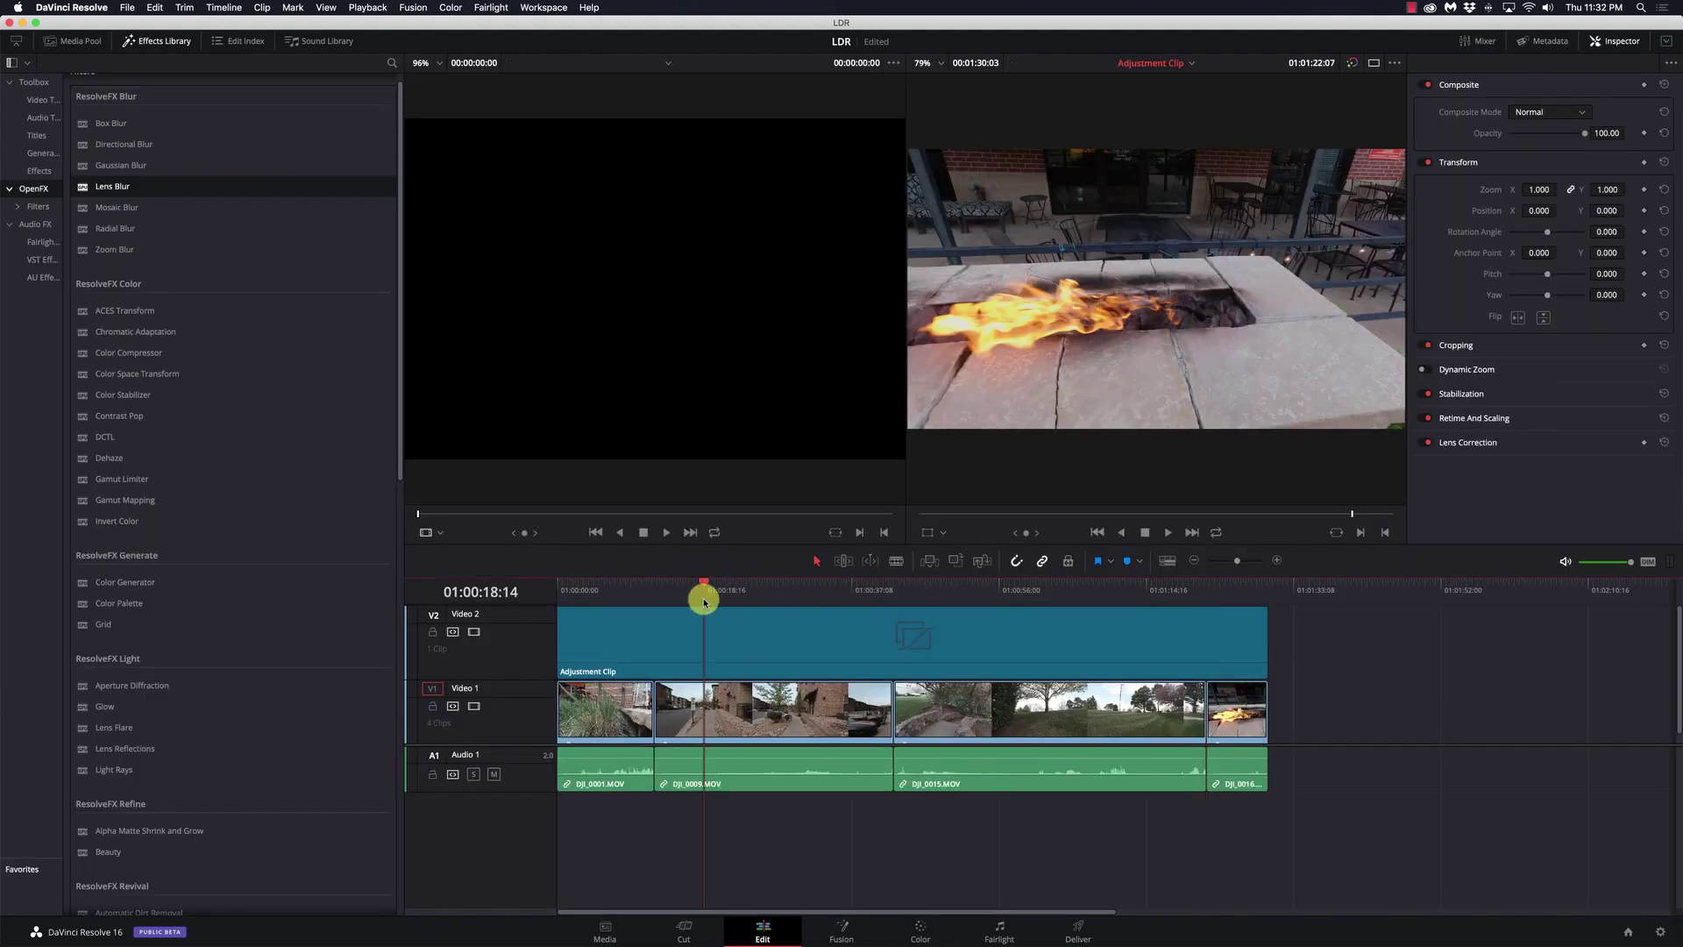
left_click(945, 599)
left_click(1007, 595)
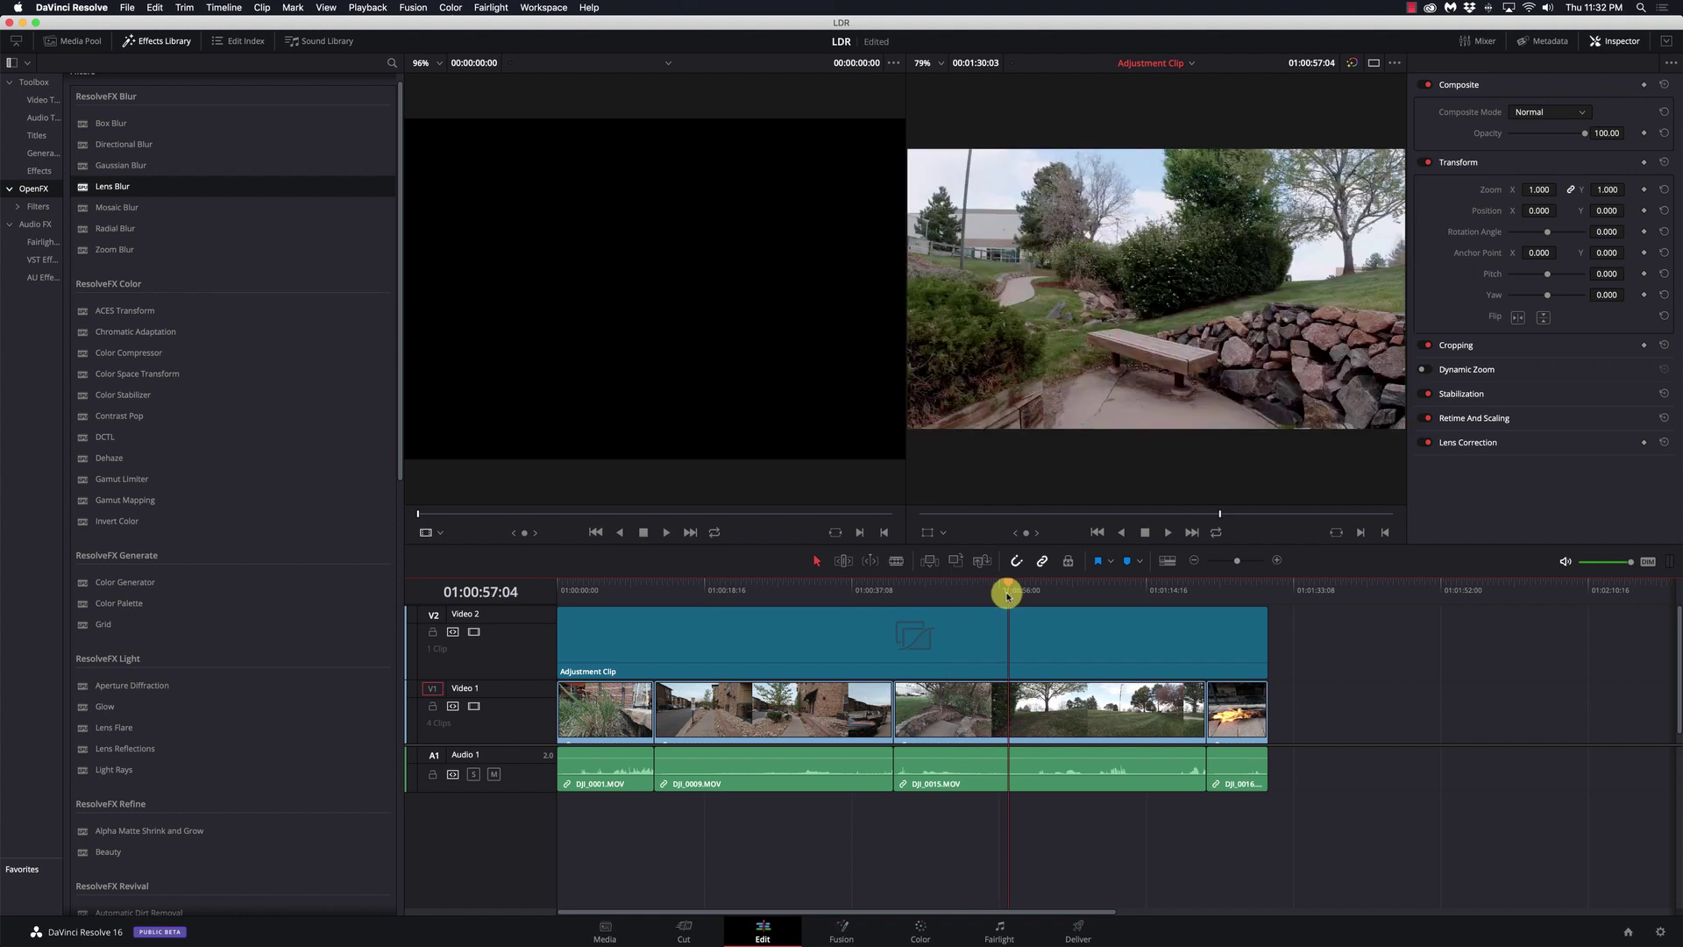
left_click(587, 596)
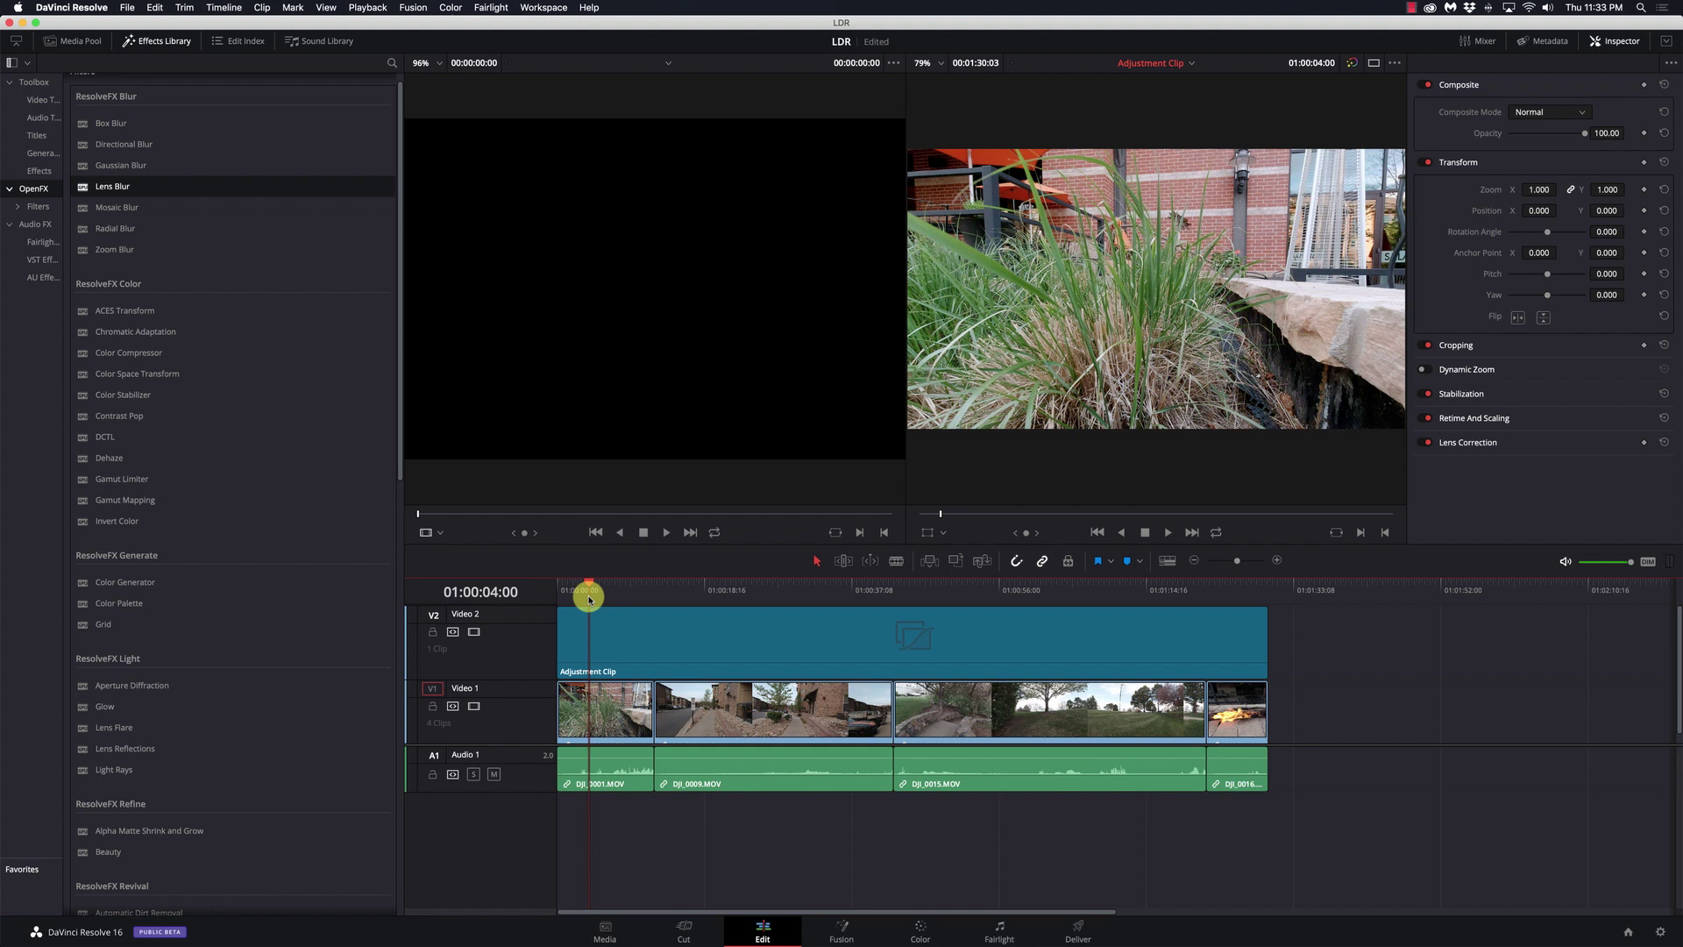
left_click_drag(123, 415, 582, 602)
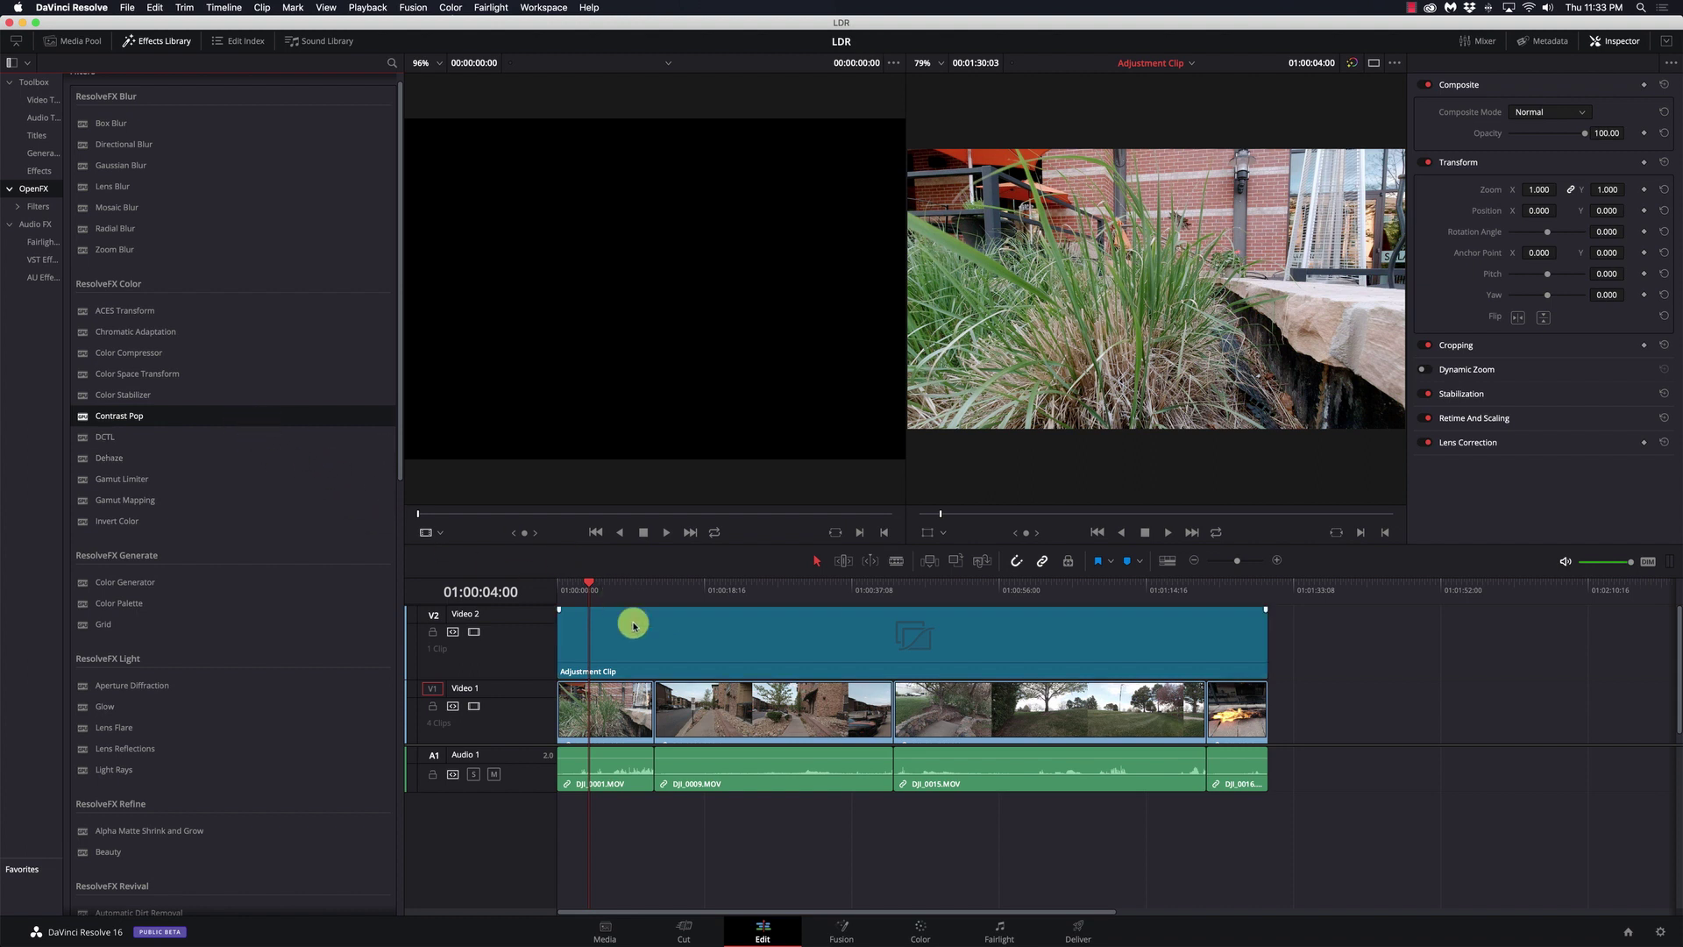
Place a new Adjustment Clip on V3 and stretch it to the timeline end
scroll(139, 237, "up", 1)
left_click(44, 171)
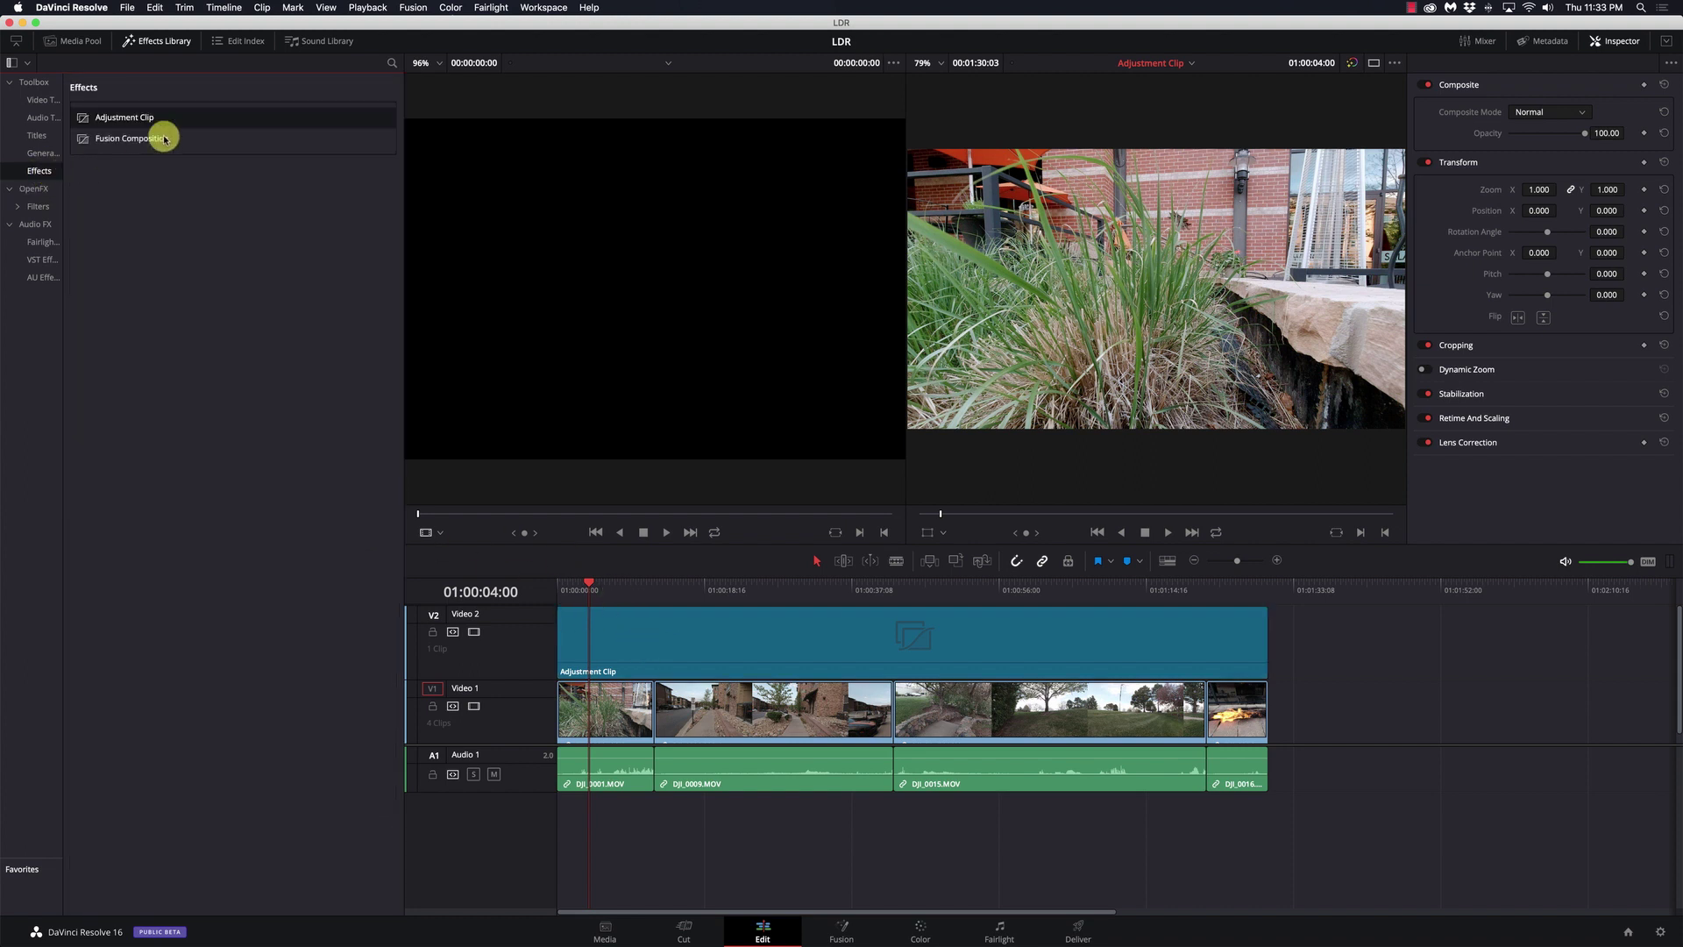
left_click_drag(150, 115, 1267, 650)
left_click(871, 585)
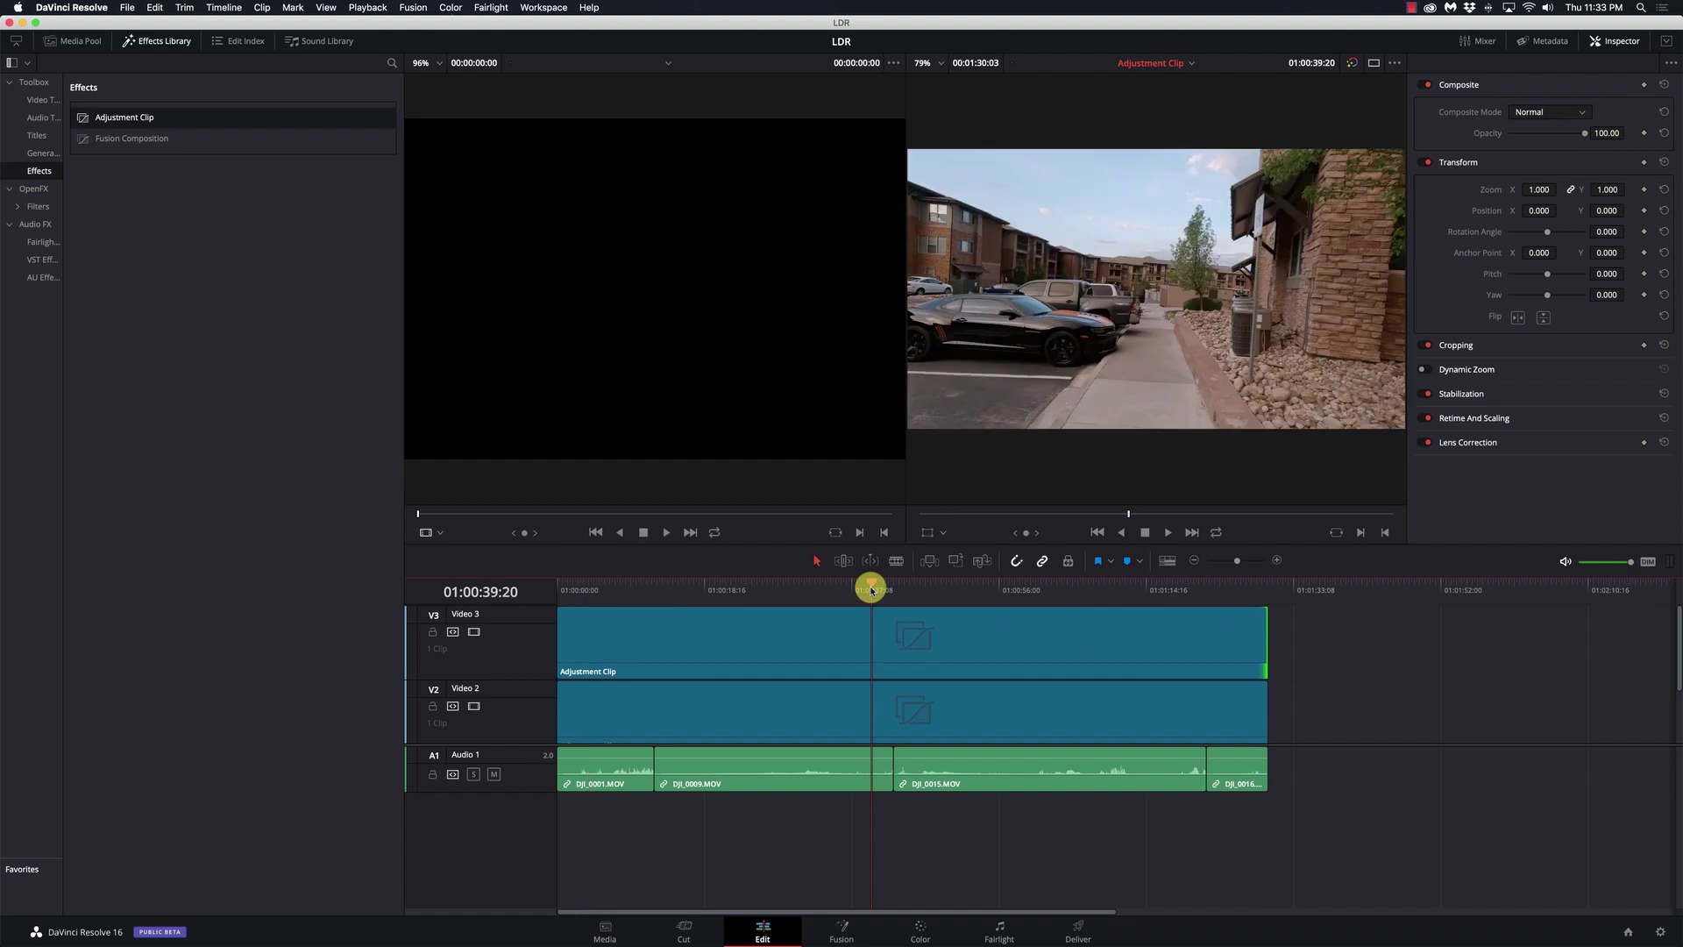
left_click(800, 654)
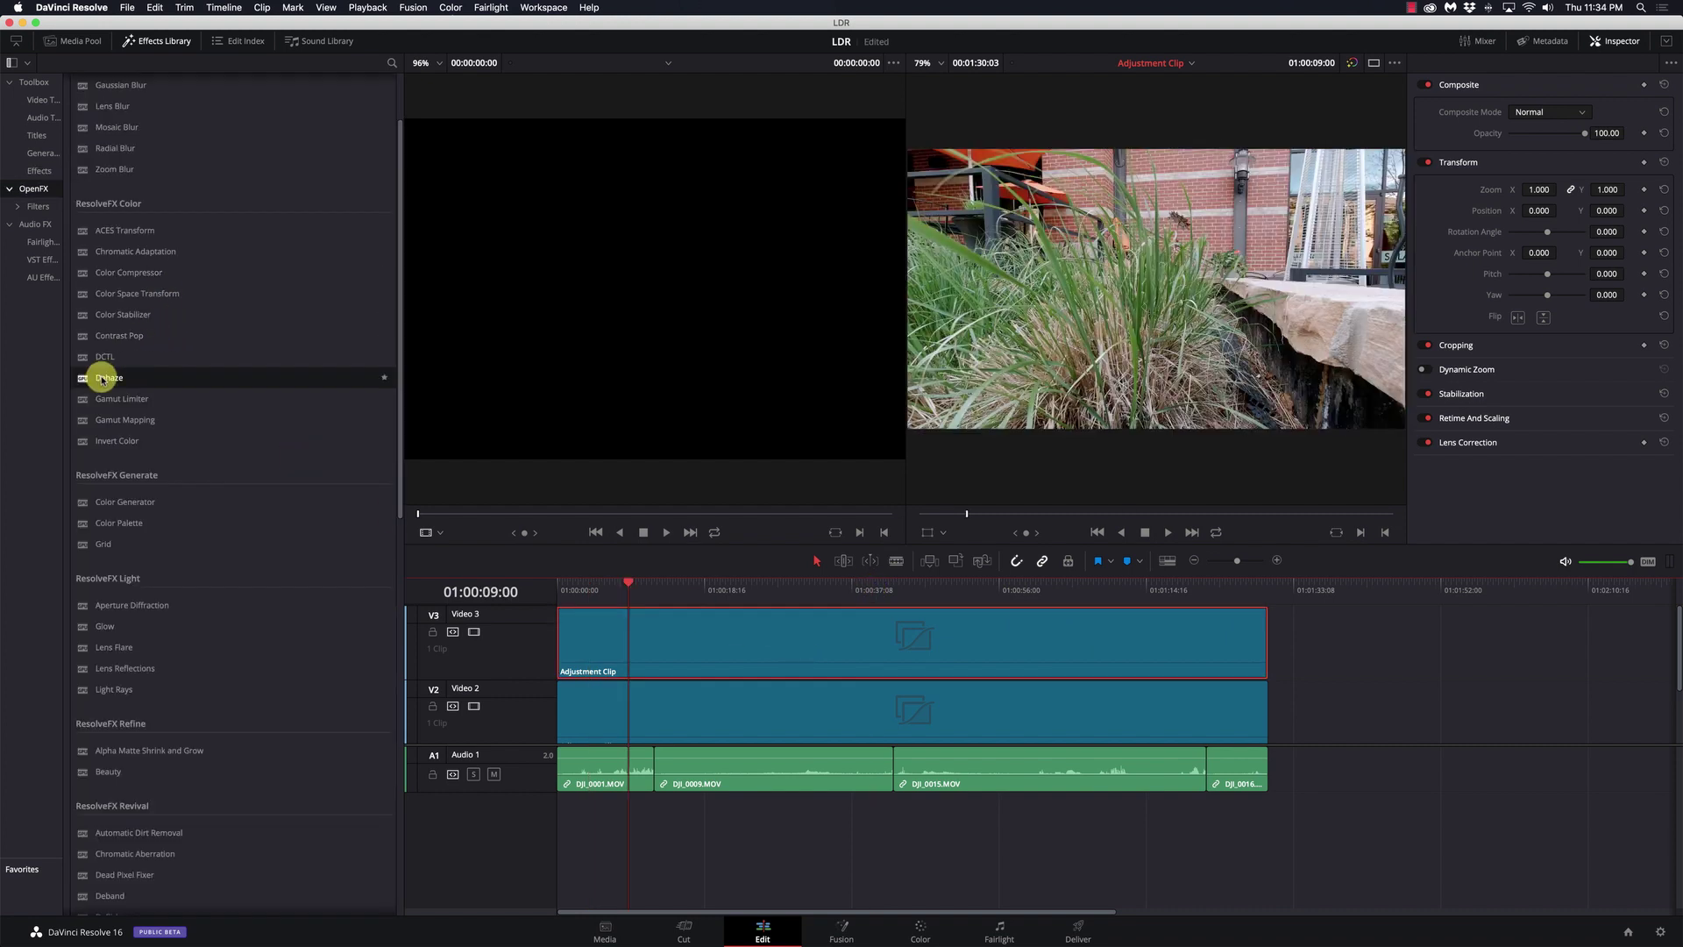
Apply ResolveFX Dehaze to the V3 Adjustment Clip and preview it through to the fire pit clip
left_click_drag(108, 377, 725, 649)
left_click(742, 590)
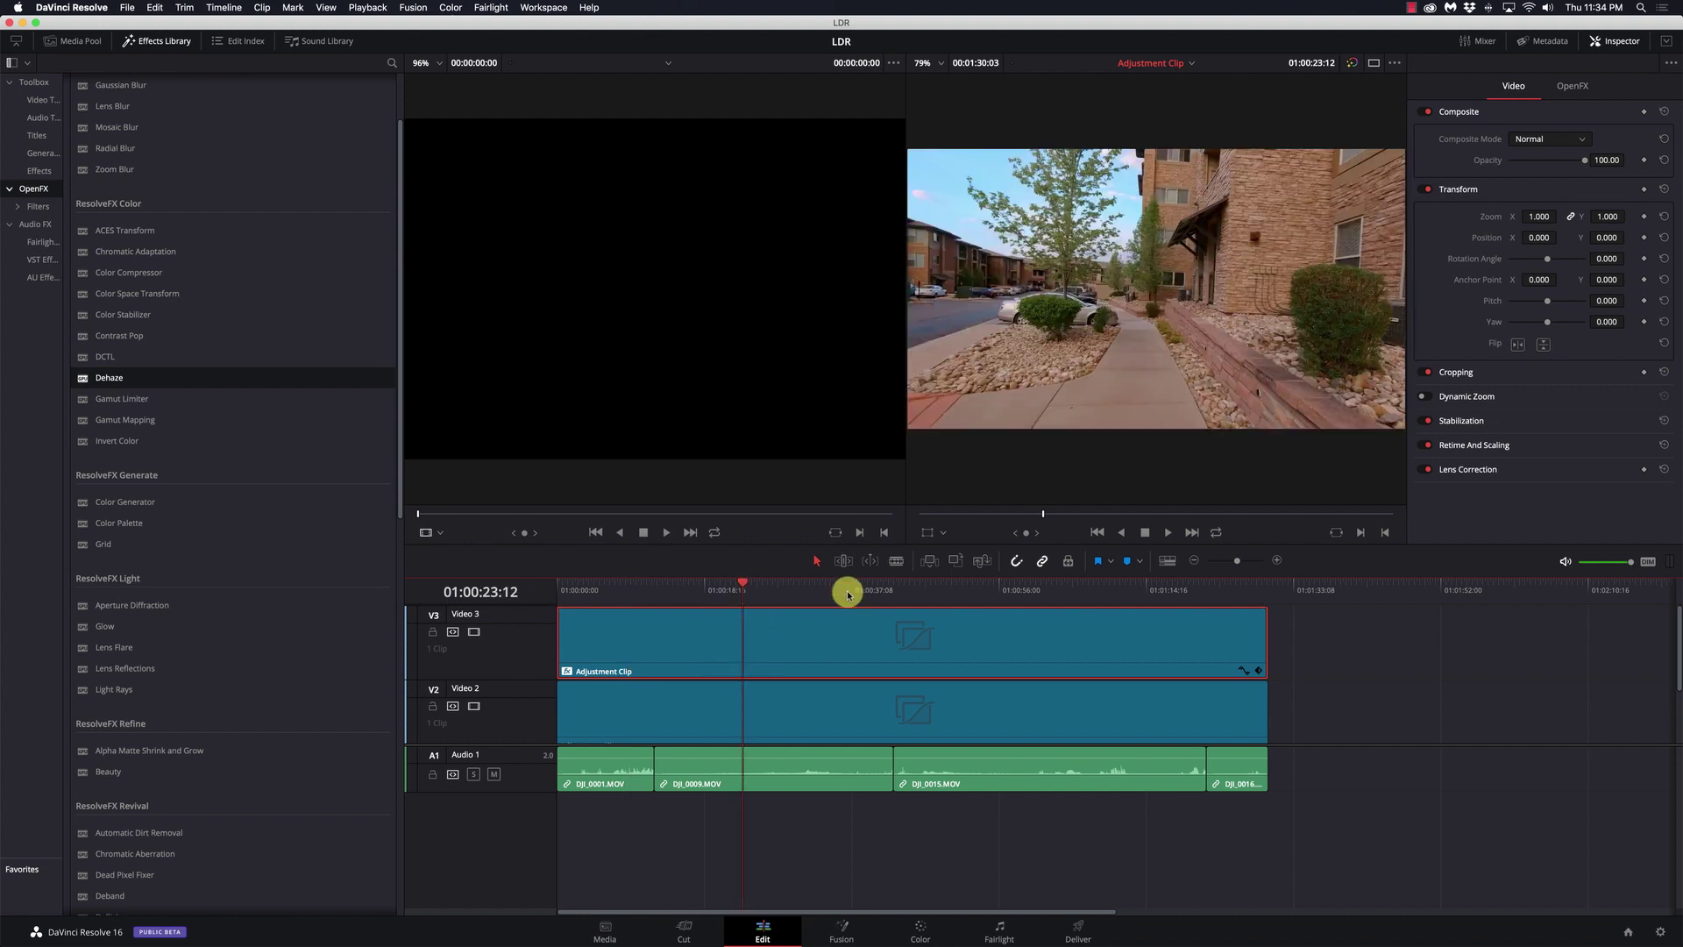
left_click(1002, 590)
left_click(1229, 590)
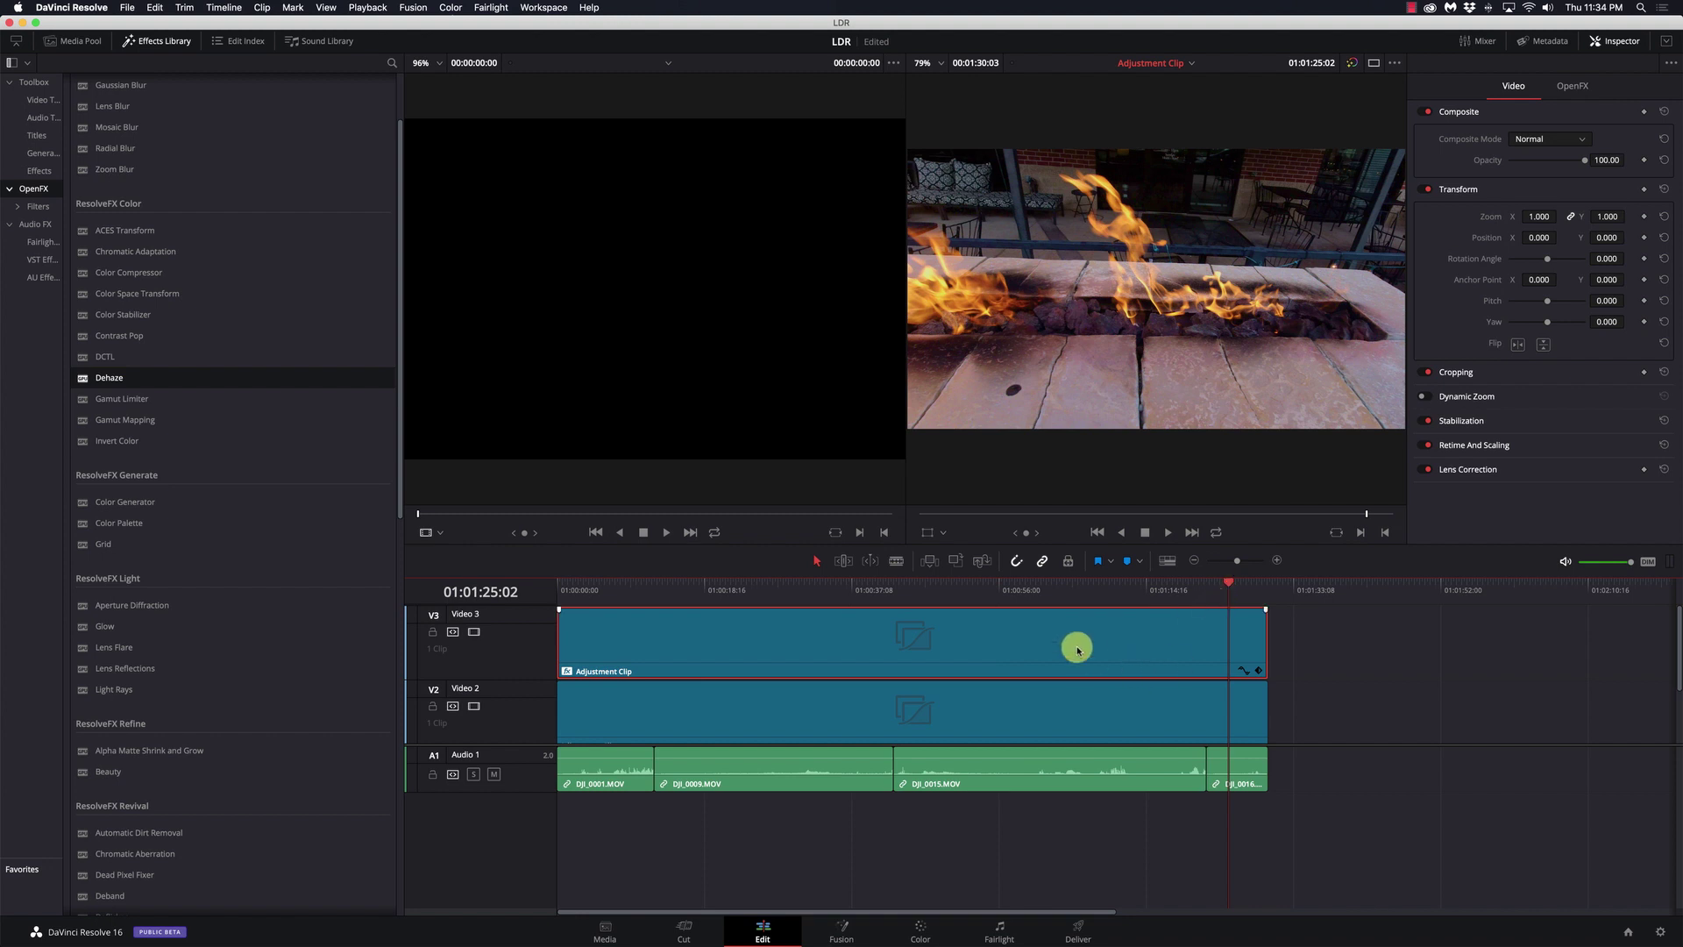
Lower the Dehaze Strength to 0.373 and compare on the parking lot shot
left_click(1573, 85)
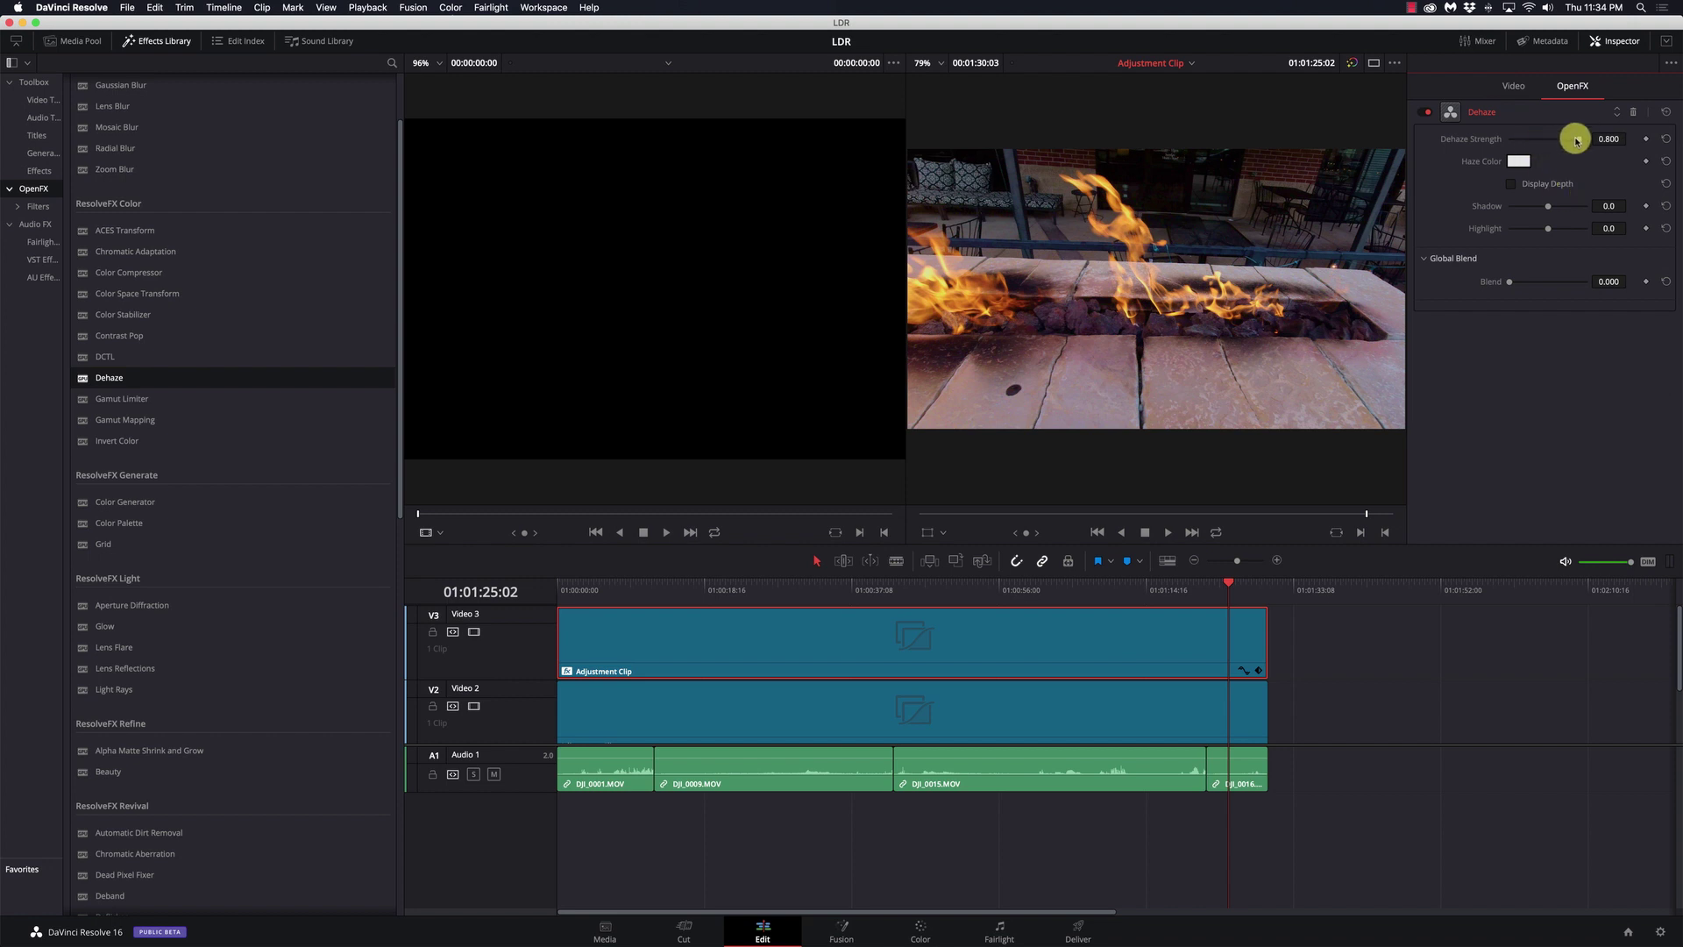
left_click_drag(1576, 140, 1567, 136)
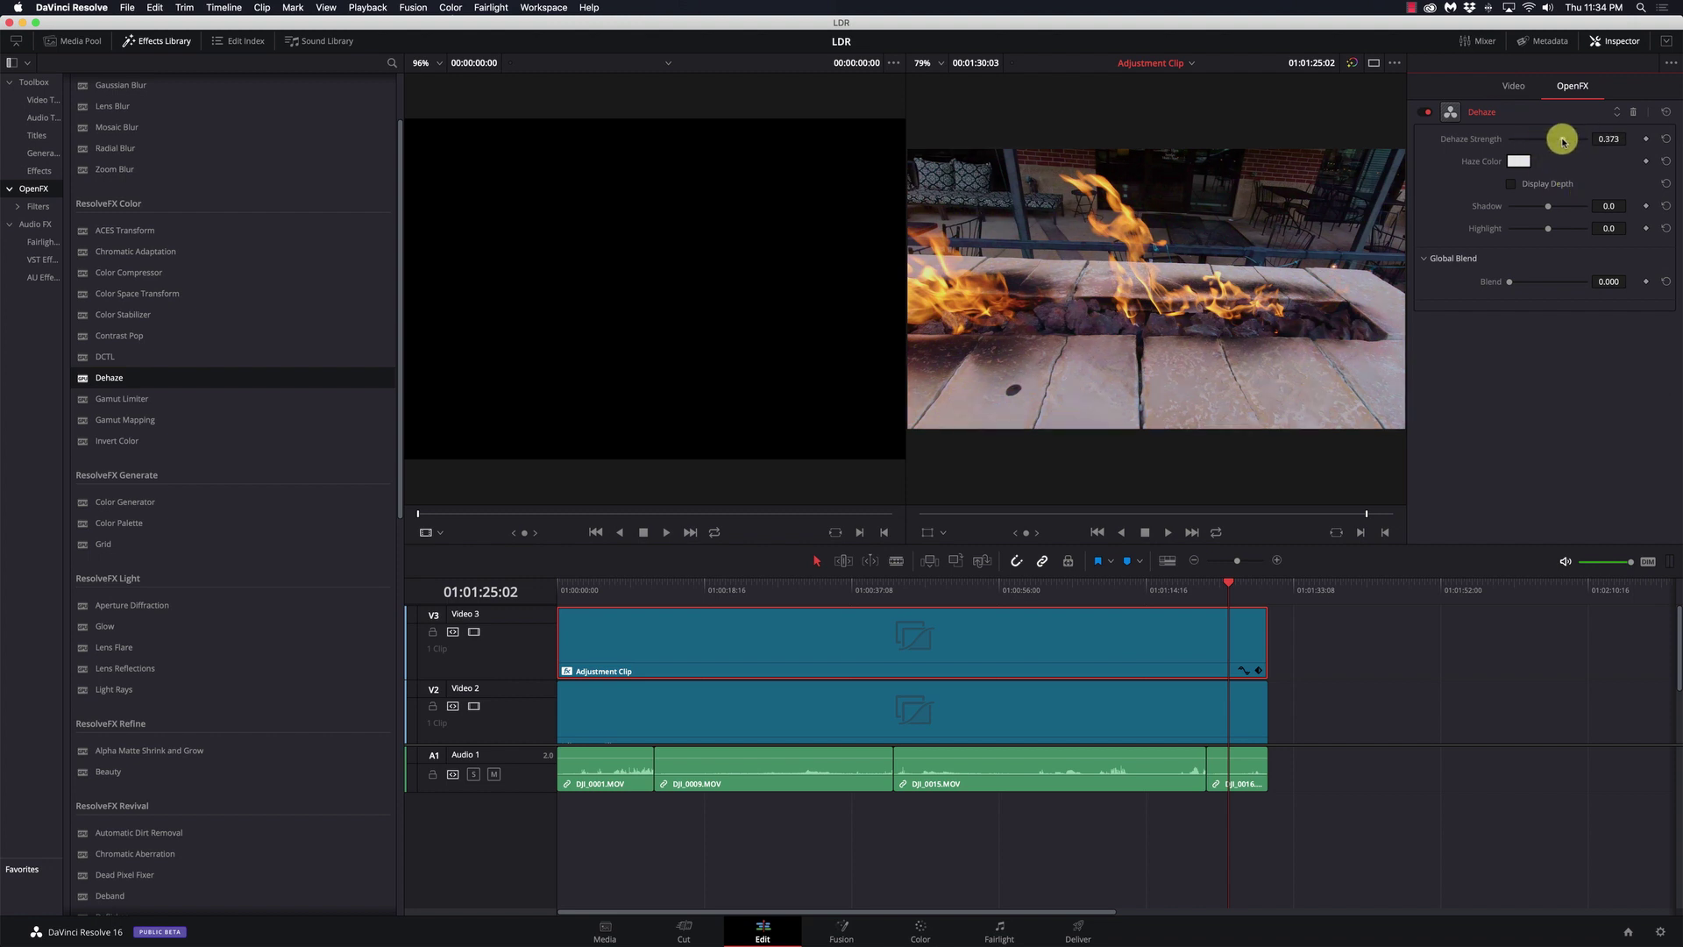
left_click(835, 605)
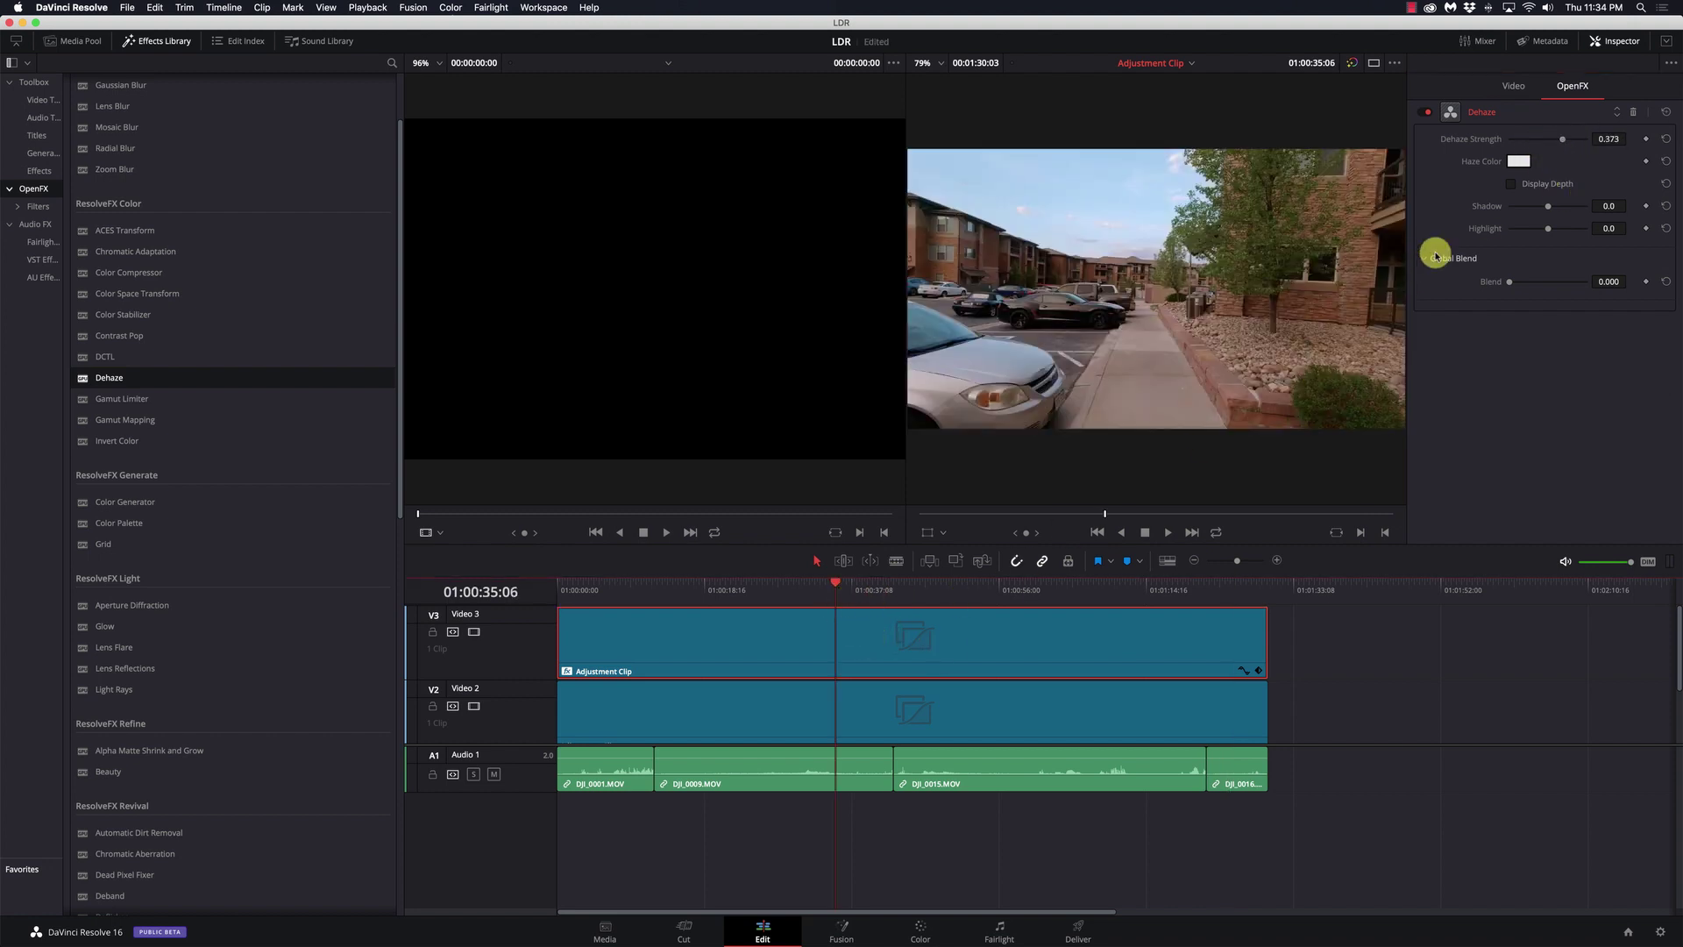
Raise the Dehaze Strength to 0.458 and review it on the grassy path and fire pit clips
left_click_drag(1562, 138, 1567, 143)
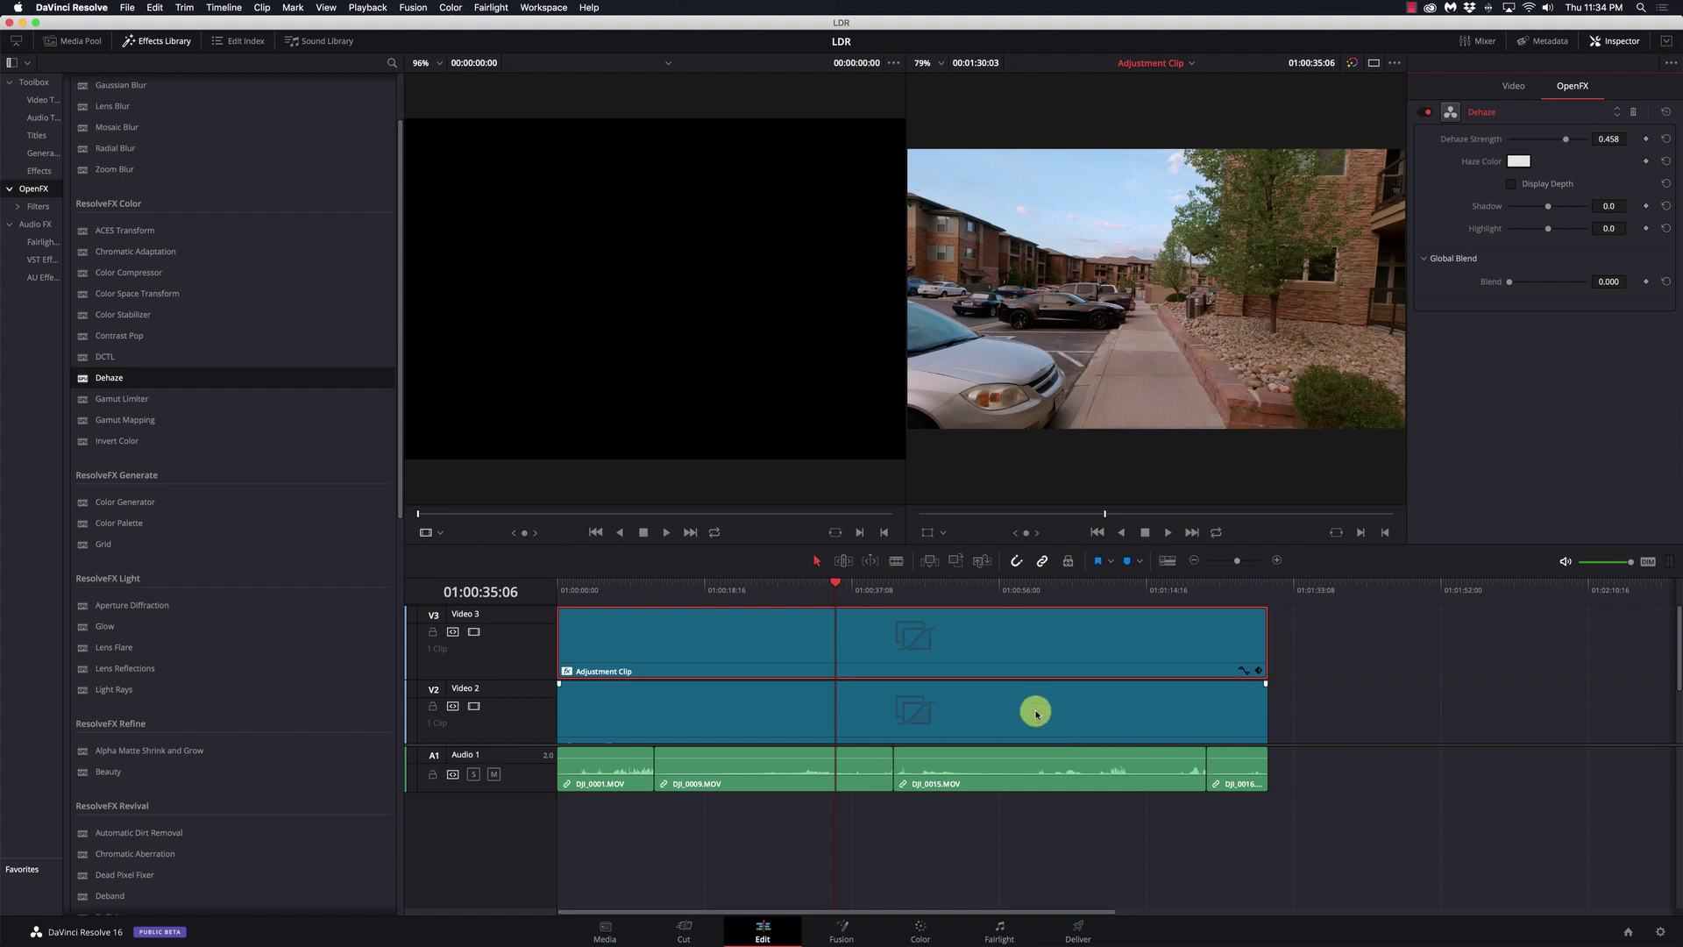
left_click(1039, 593)
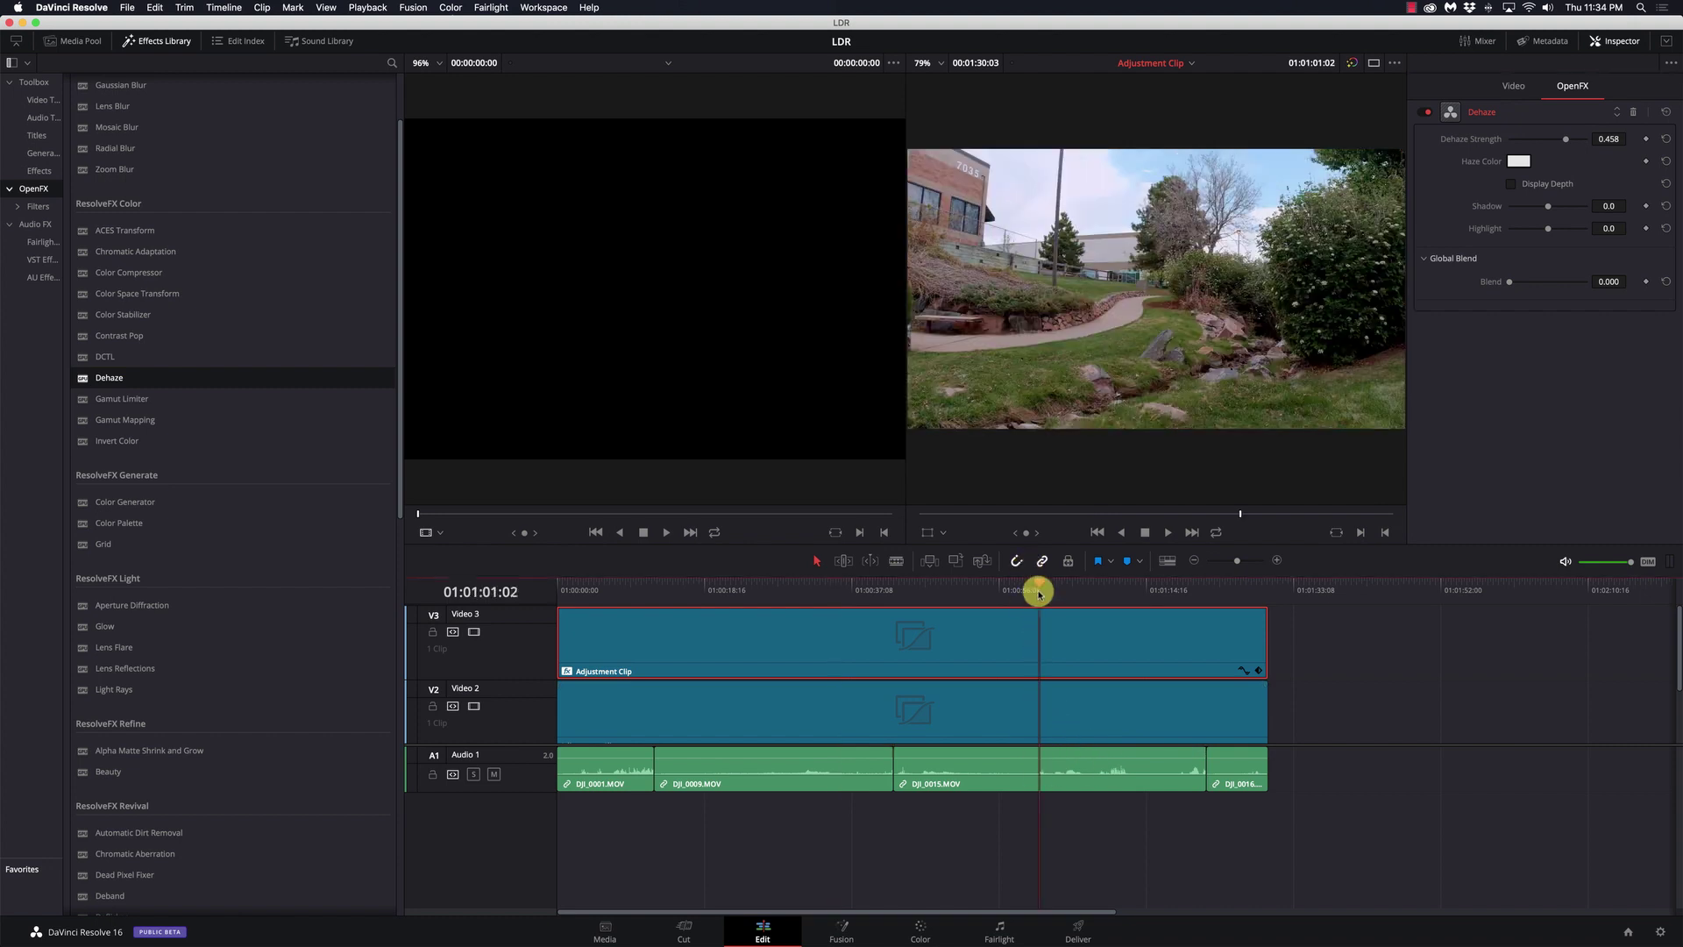
left_click(1236, 594)
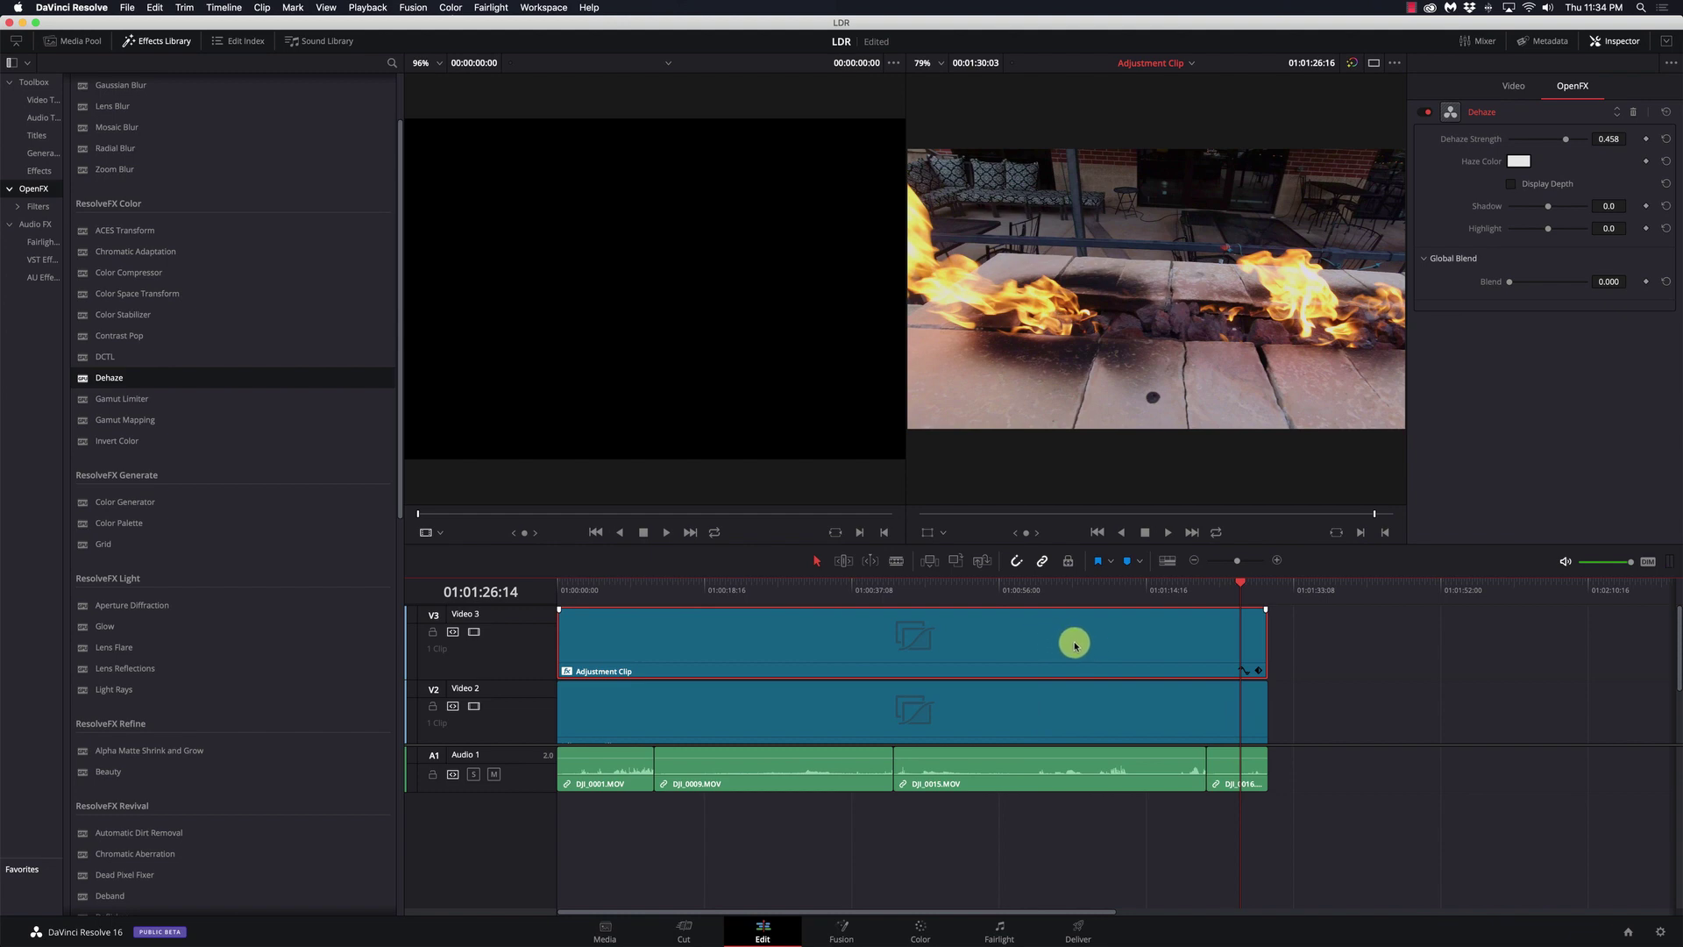